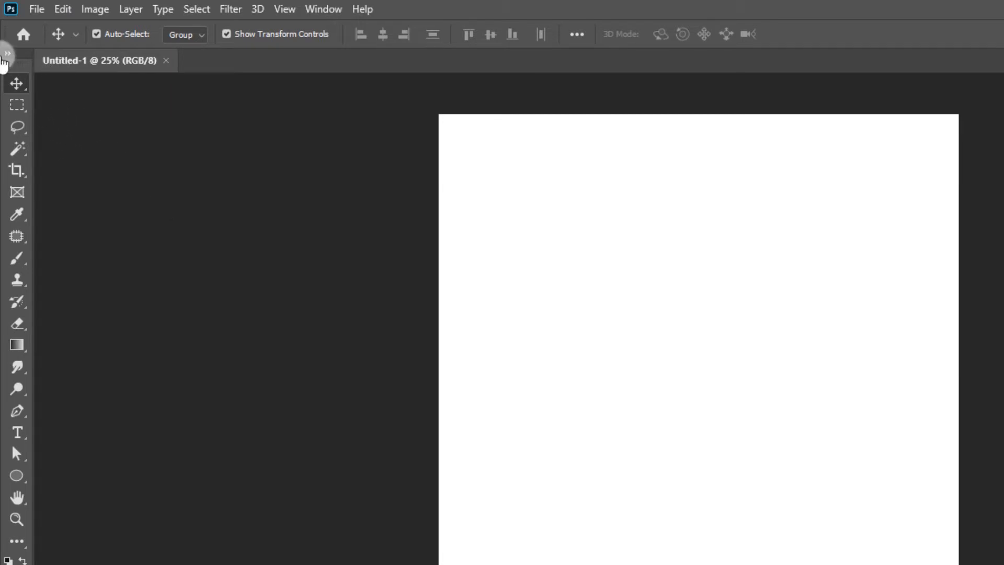
# Step: Open the truck image from the Bahan tutorial folder
pyautogui.click(34, 8)
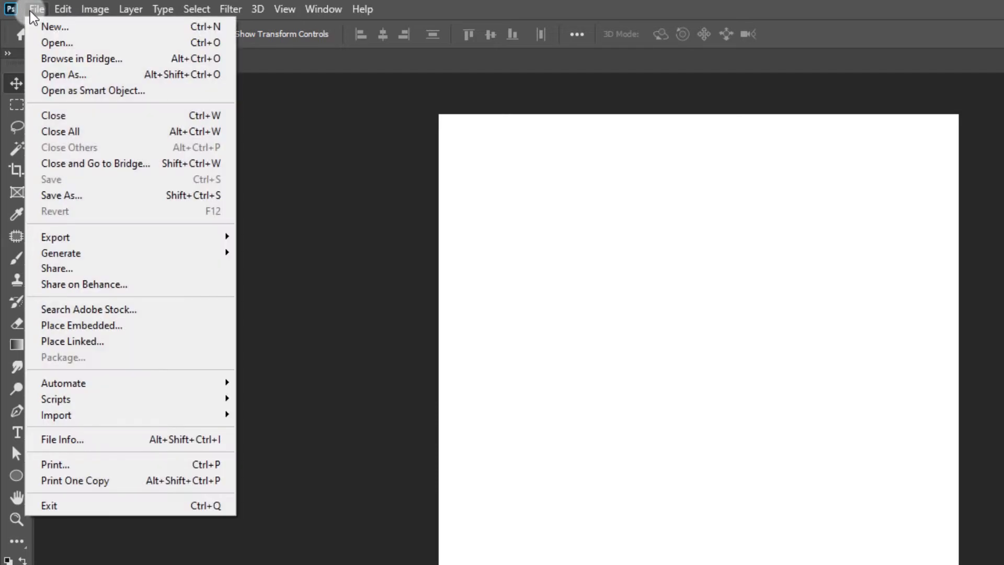
pyautogui.click(56, 43)
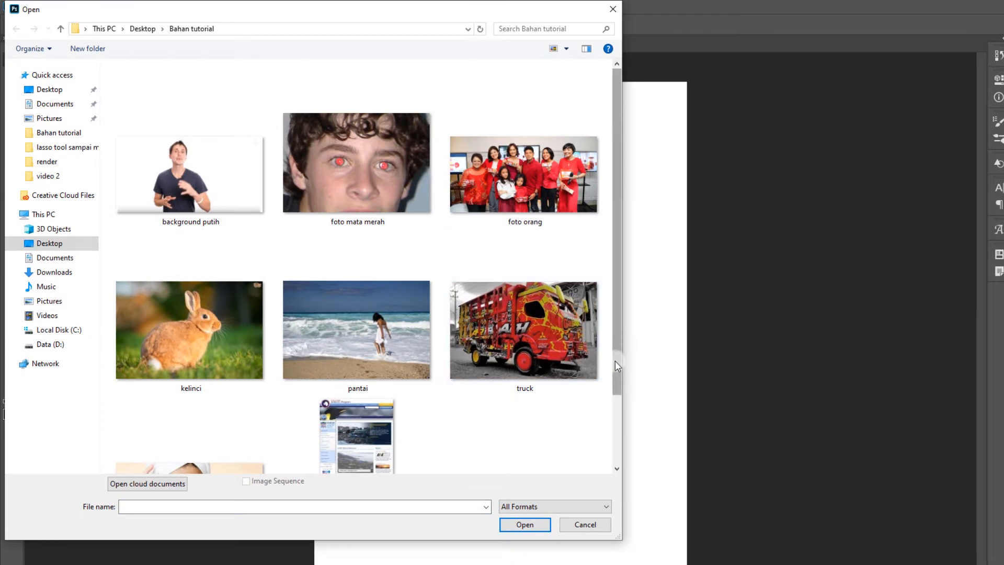
pyautogui.moveTo(615, 360); pyautogui.dragTo(610, 432)
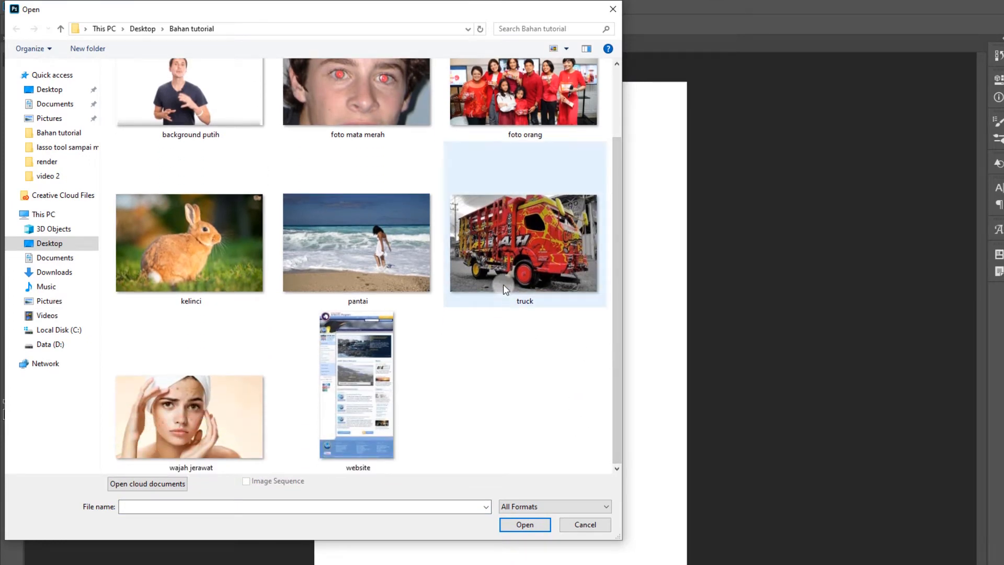
pyautogui.click(527, 246)
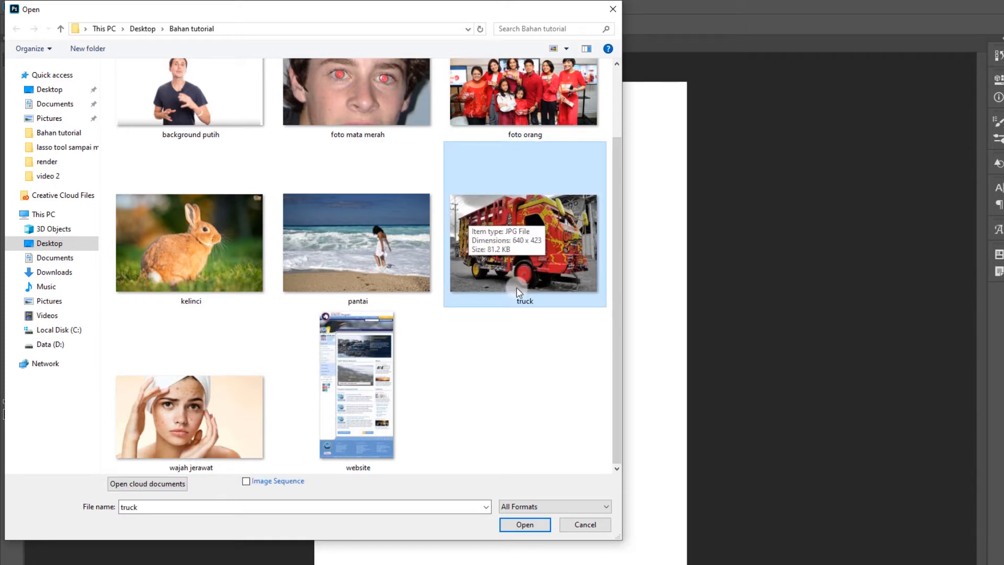
pyautogui.click(522, 527)
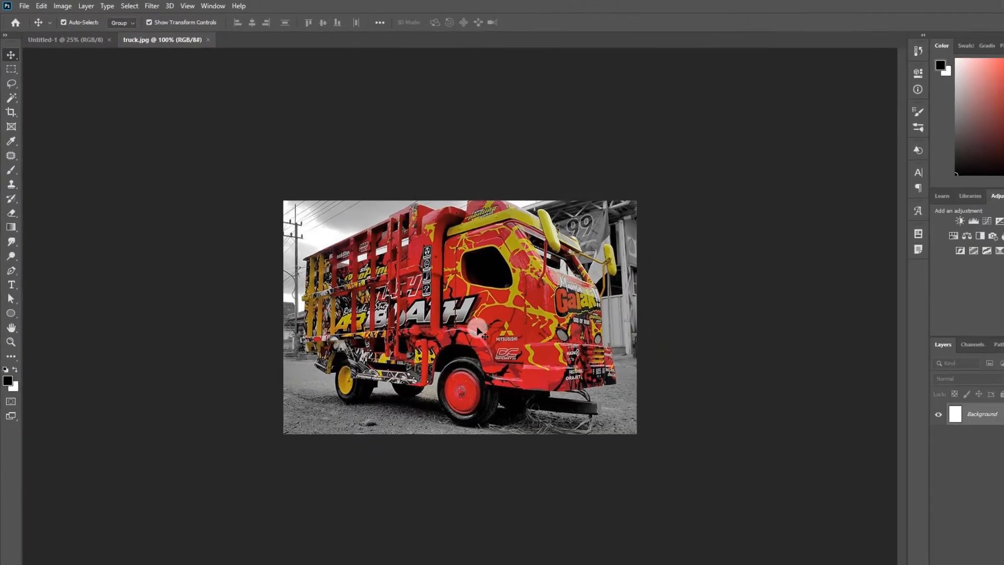
# Step: Sample the yellow of the trim above the truck's cab with the Eyedropper tool as the foreground color
pyautogui.scroll(2, 470, 244)
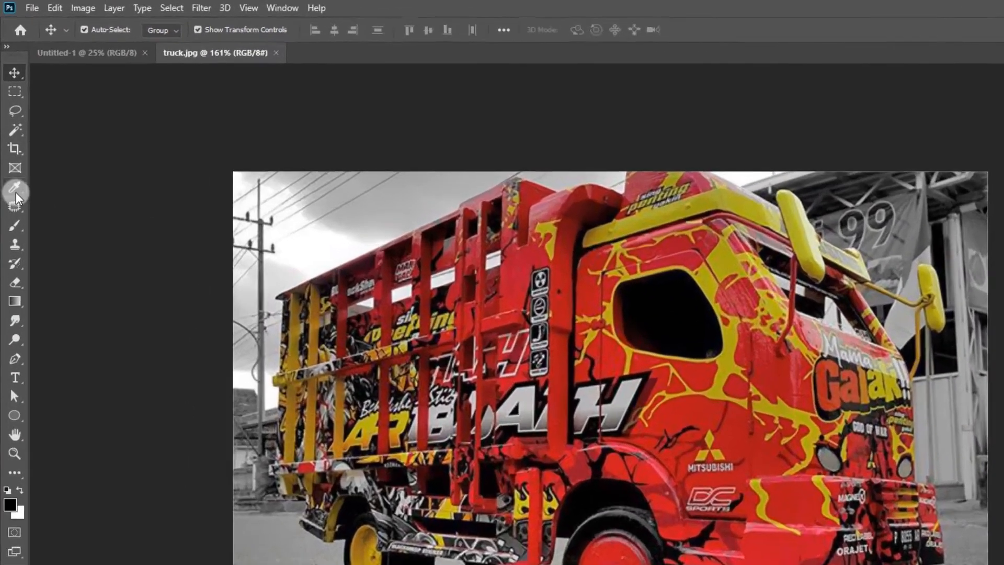
pyautogui.moveTo(15, 189); pyautogui.dragTo(84, 187)
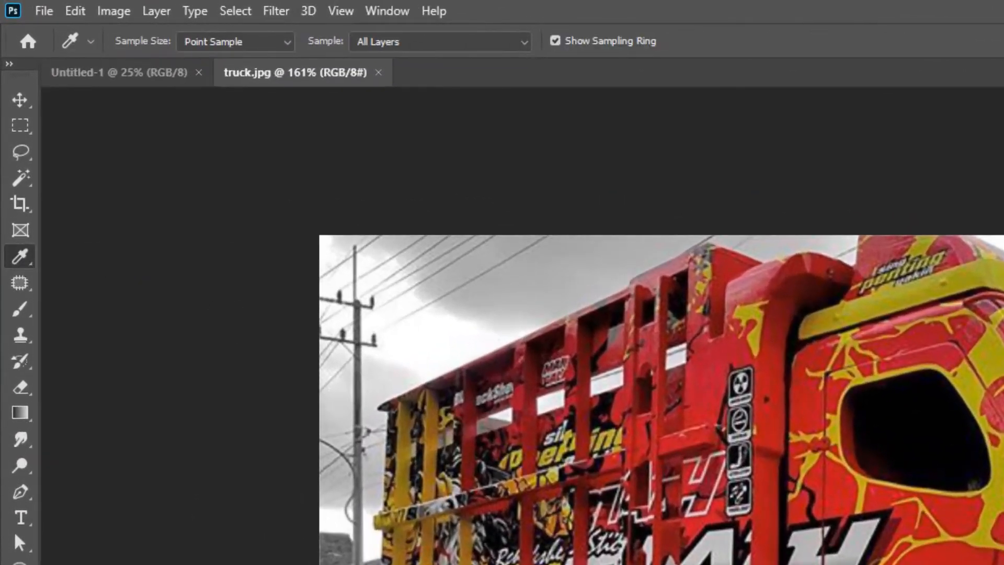
pyautogui.scroll(2, 643, 285)
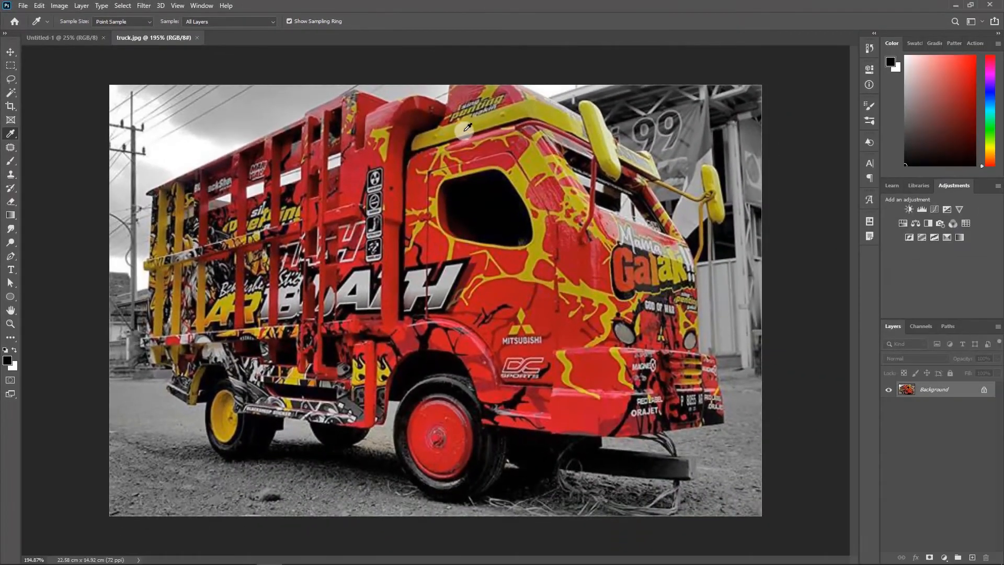
pyautogui.click(469, 126)
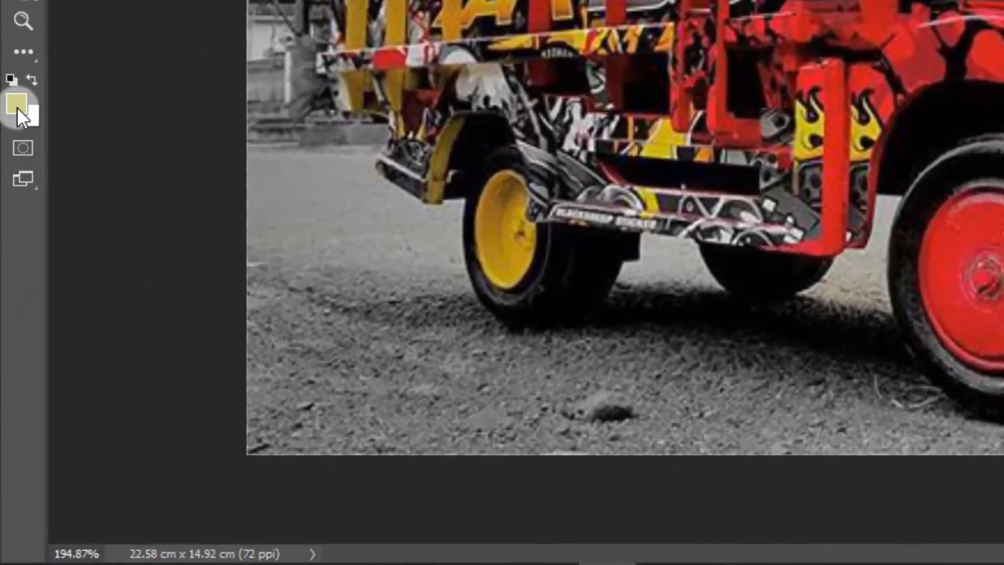
# Step: Save the sampled yellow foreground color as a swatch named "kuning truck", also adding it to the current library
pyautogui.click(7, 360)
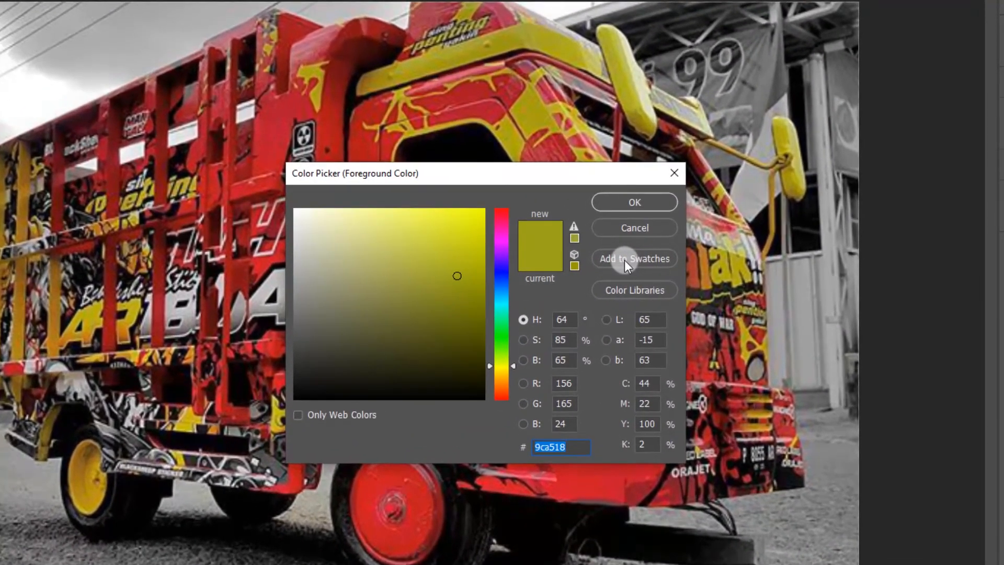
pyautogui.click(601, 263)
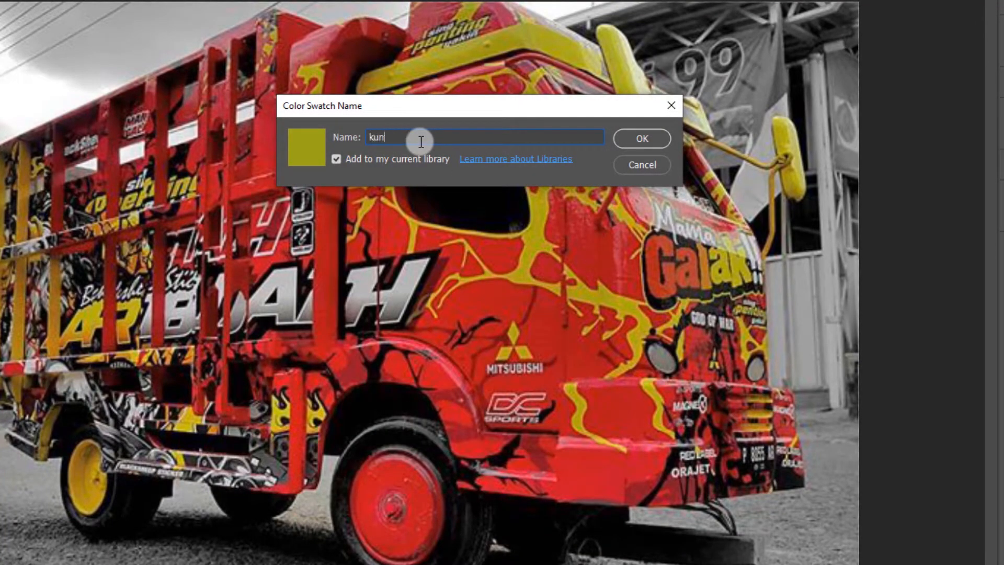
pyautogui.write('kuning truck')
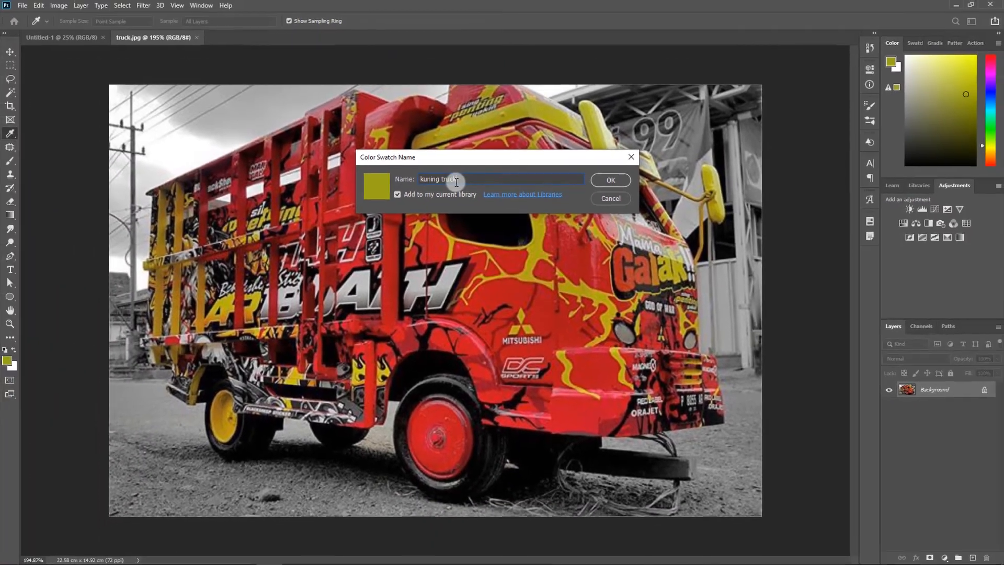
pyautogui.press('Return')
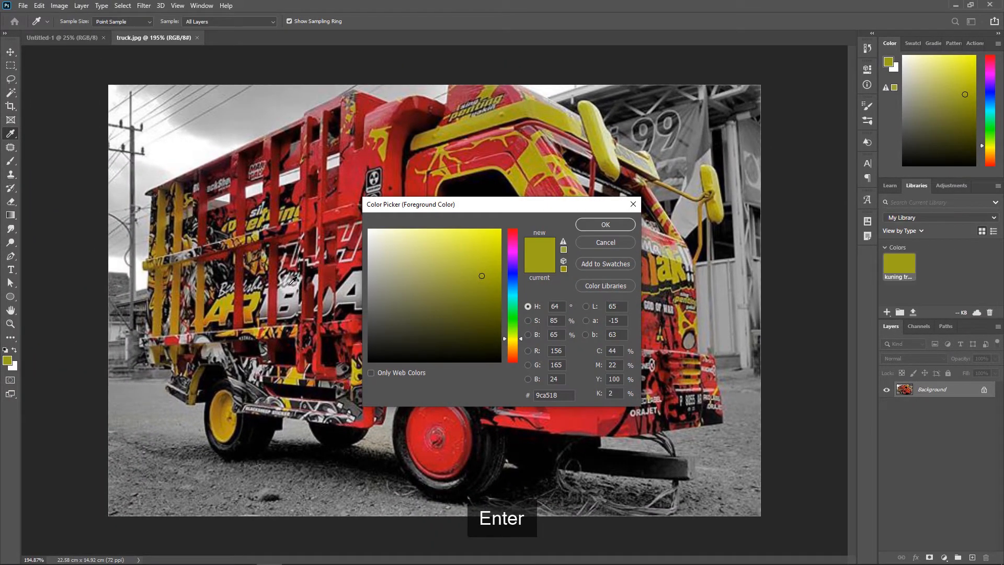
pyautogui.click(604, 244)
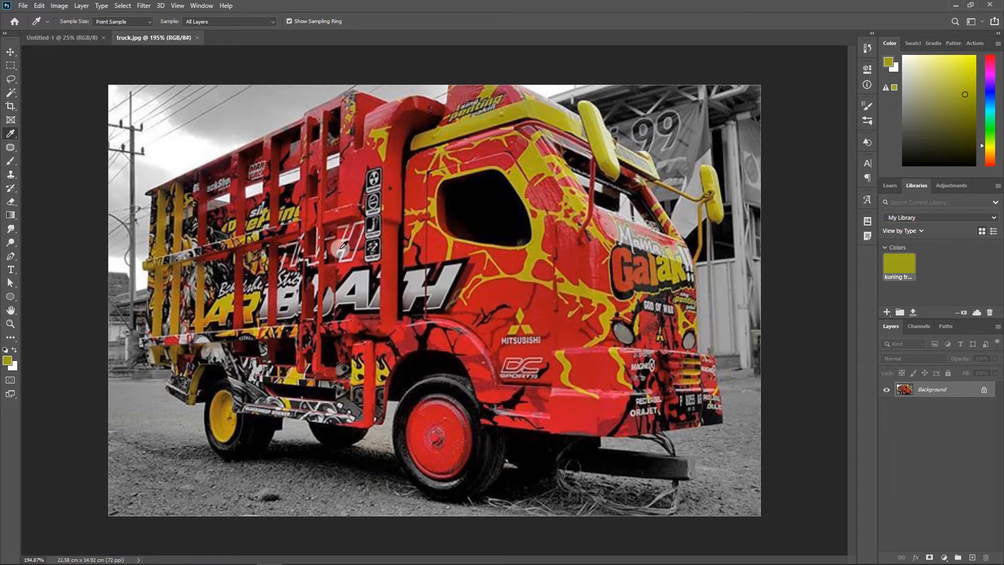
# Step: Sample red from the truck's cargo body and save it as a swatch named "merah" in the current library
pyautogui.click(351, 180)
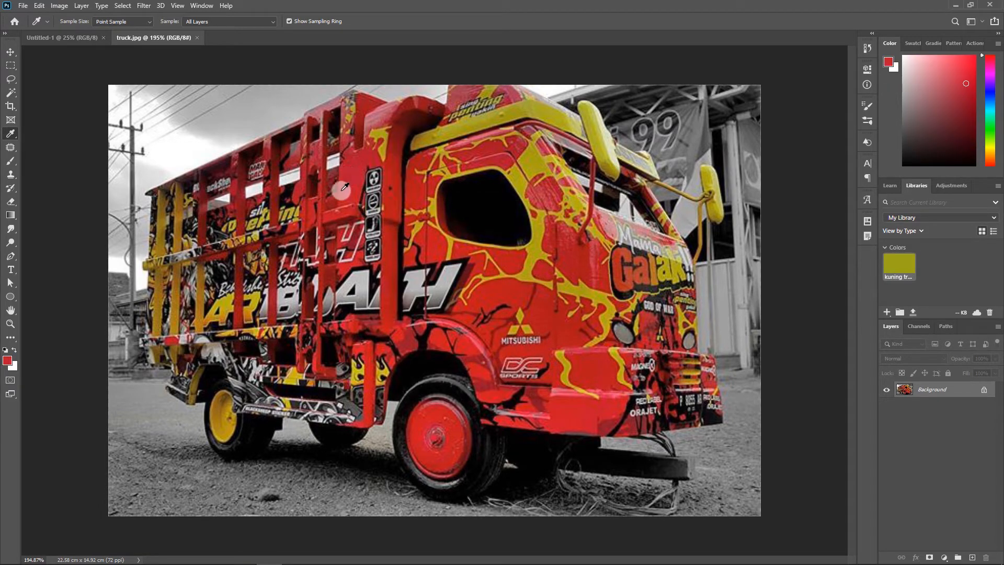
pyautogui.click(15, 359)
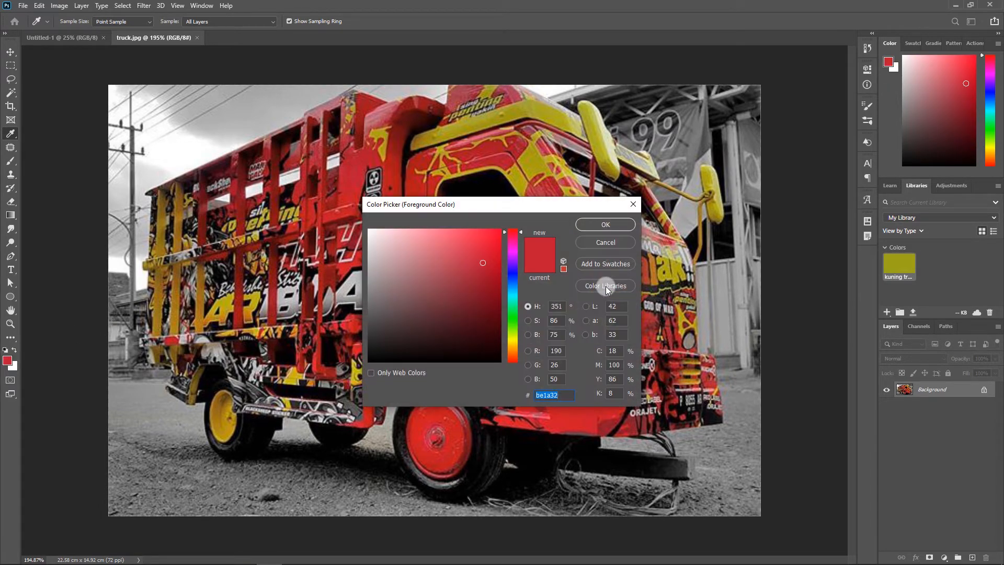
pyautogui.click(606, 264)
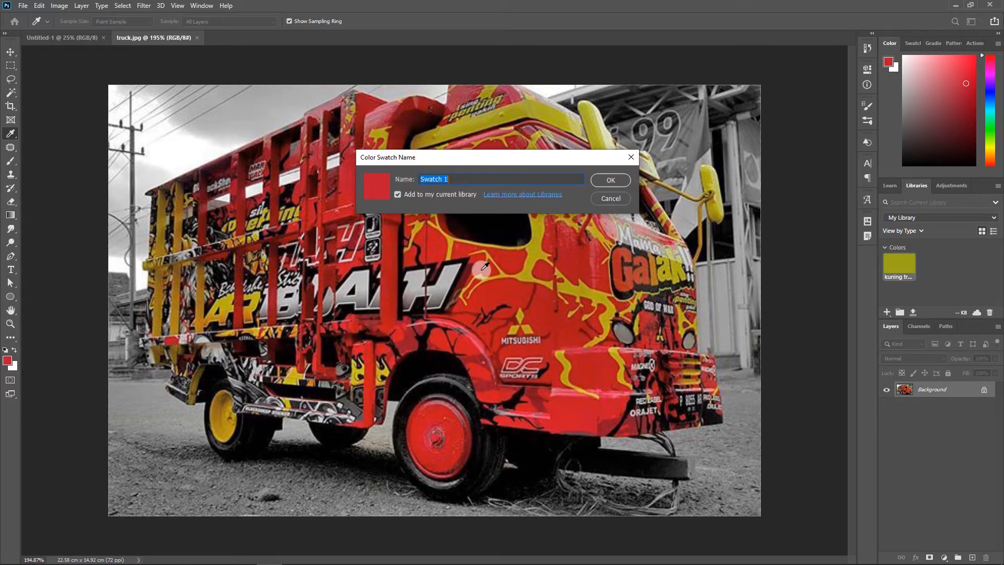
pyautogui.write('merah')
pyautogui.press('Return')
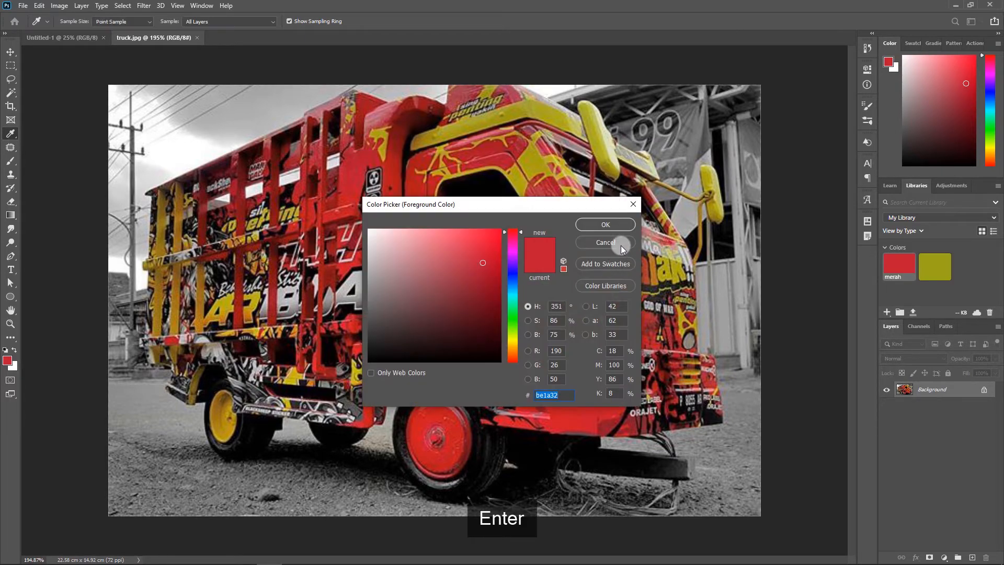
pyautogui.click(614, 224)
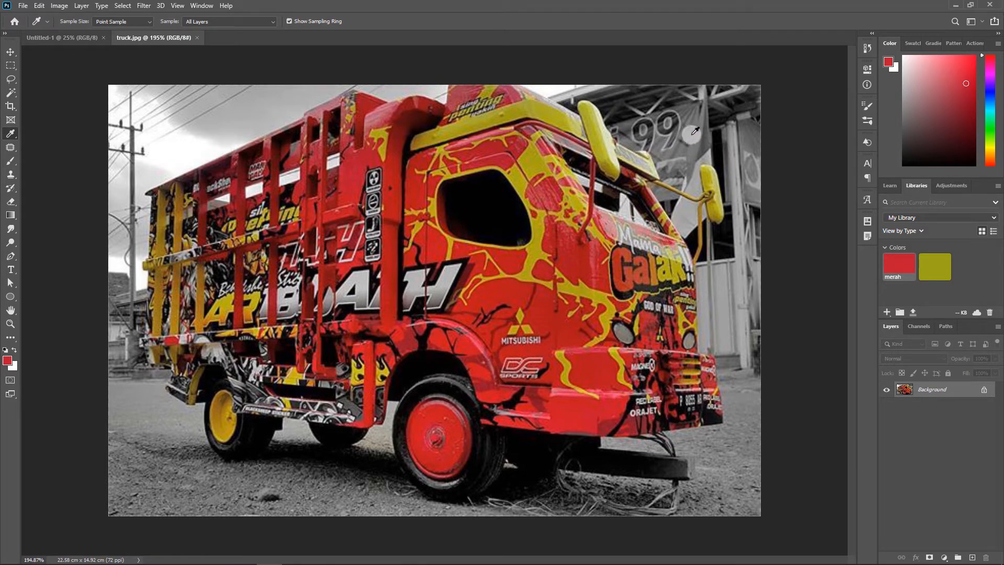
# Step: Sample grey from the banner behind the truck and save it as a library swatch named "abuabu"
pyautogui.click(9, 361)
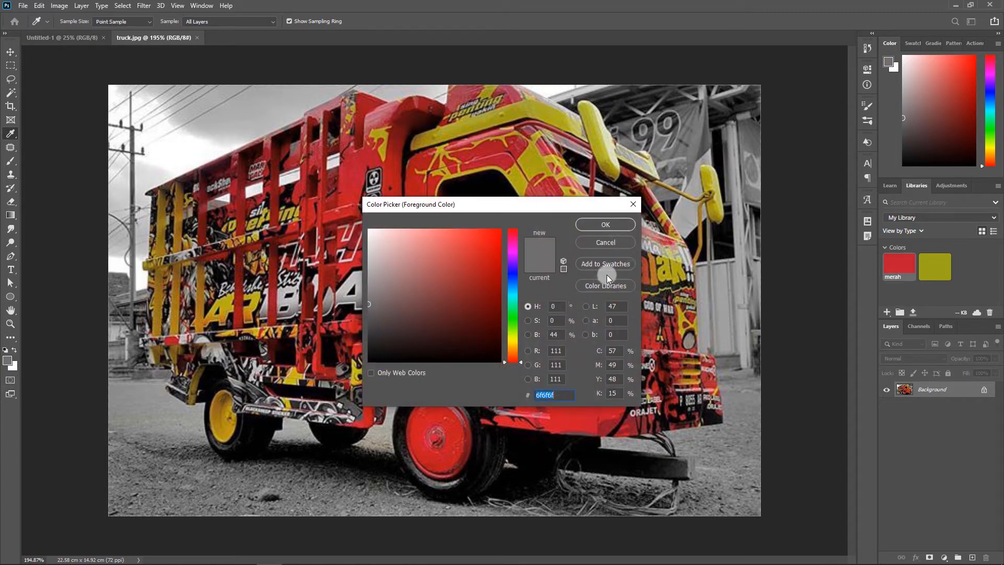
pyautogui.click(606, 264)
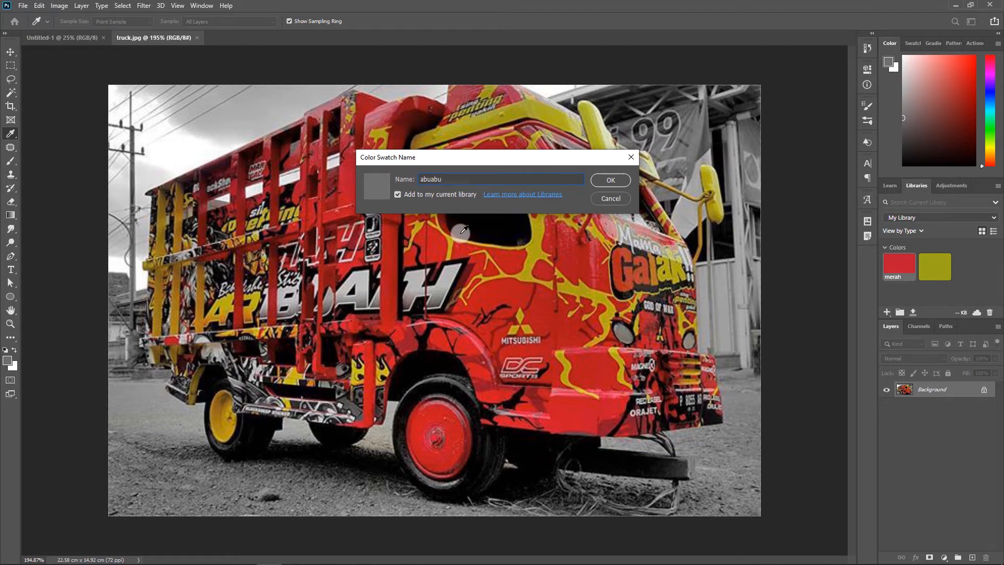
pyautogui.press('Return')
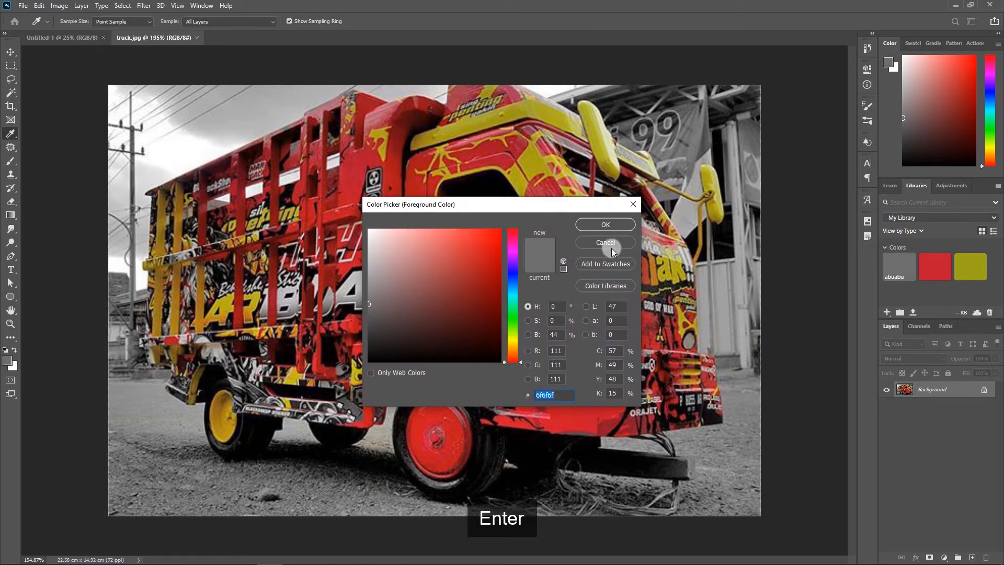
pyautogui.click(612, 248)
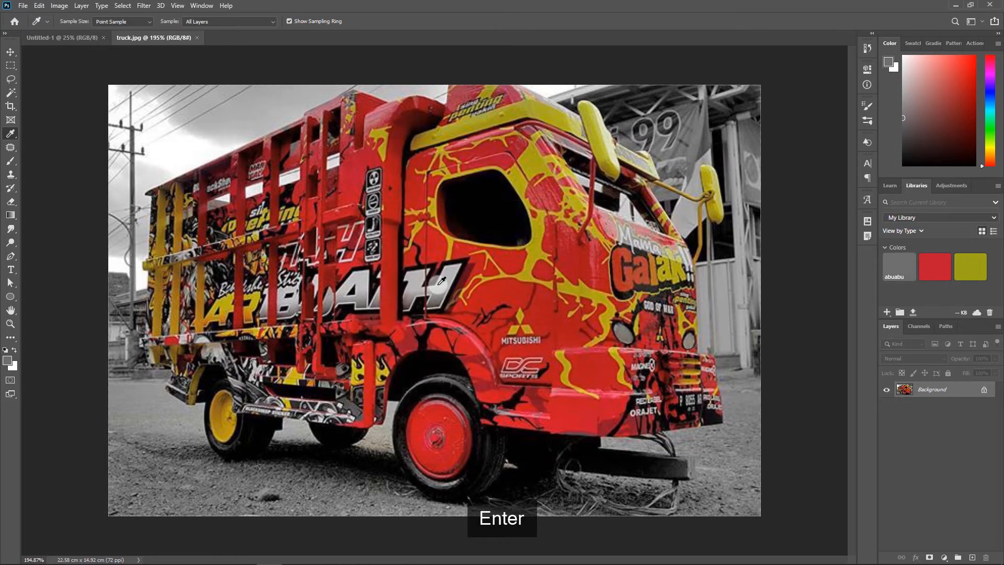
# Step: Sample the light grey of the lettering on the truck's side and save it as a library swatch named "silver"
pyautogui.click(287, 285)
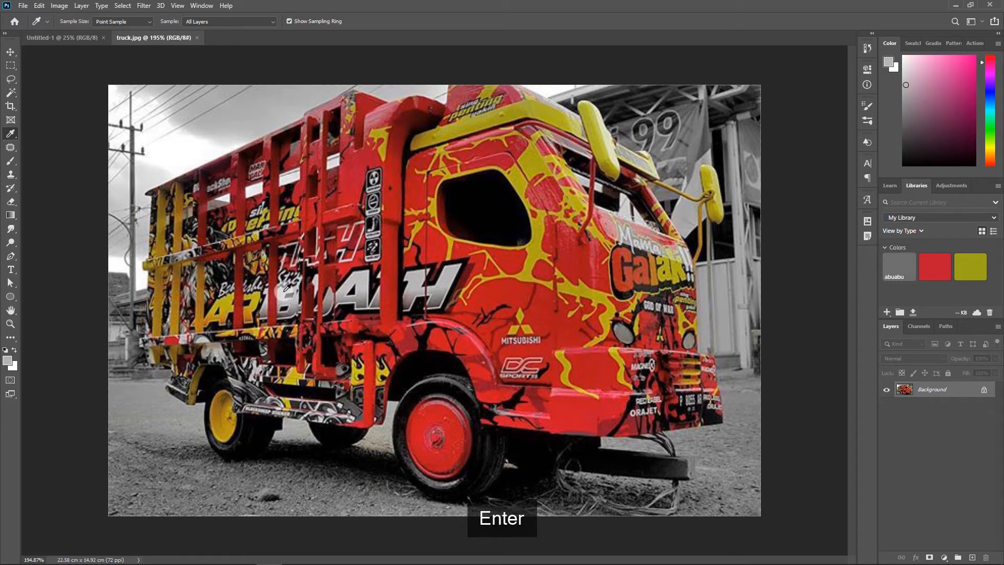
pyautogui.click(8, 361)
pyautogui.click(604, 267)
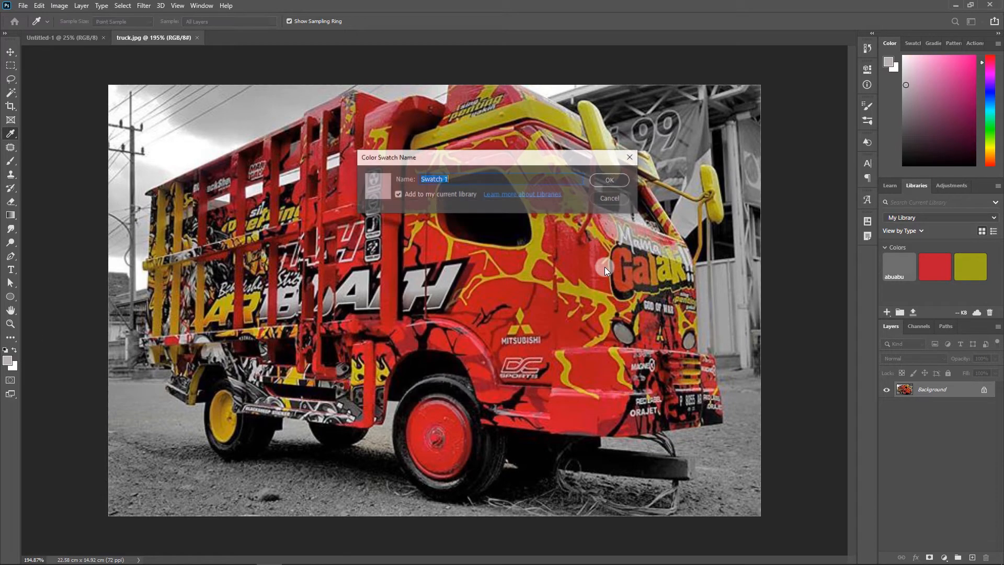
pyautogui.write('silver')
pyautogui.press('Return')
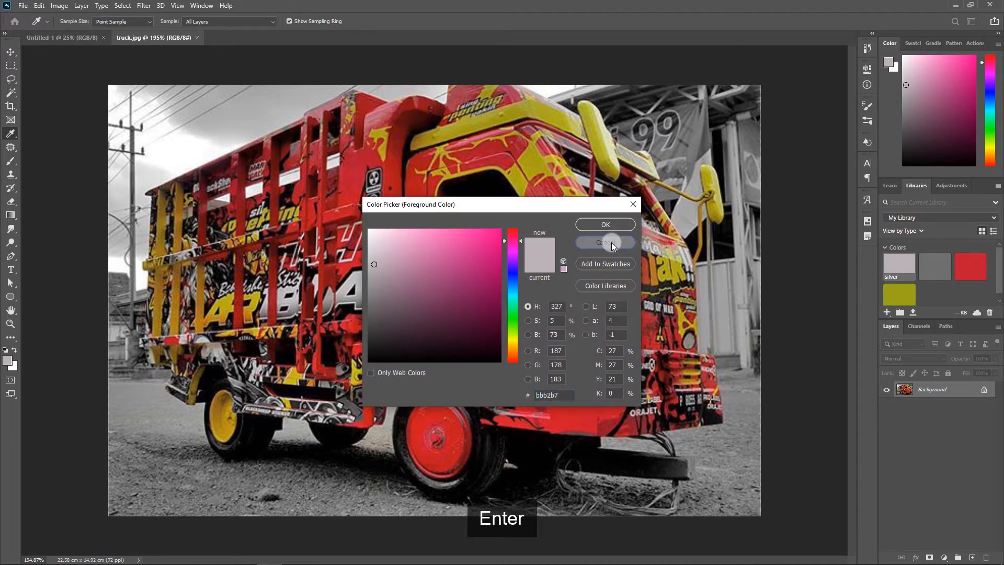
pyautogui.click(605, 242)
# Step: Close the truck image and draw a square of about 836 px in the blank document with the Rectangle tool
pyautogui.click(11, 52)
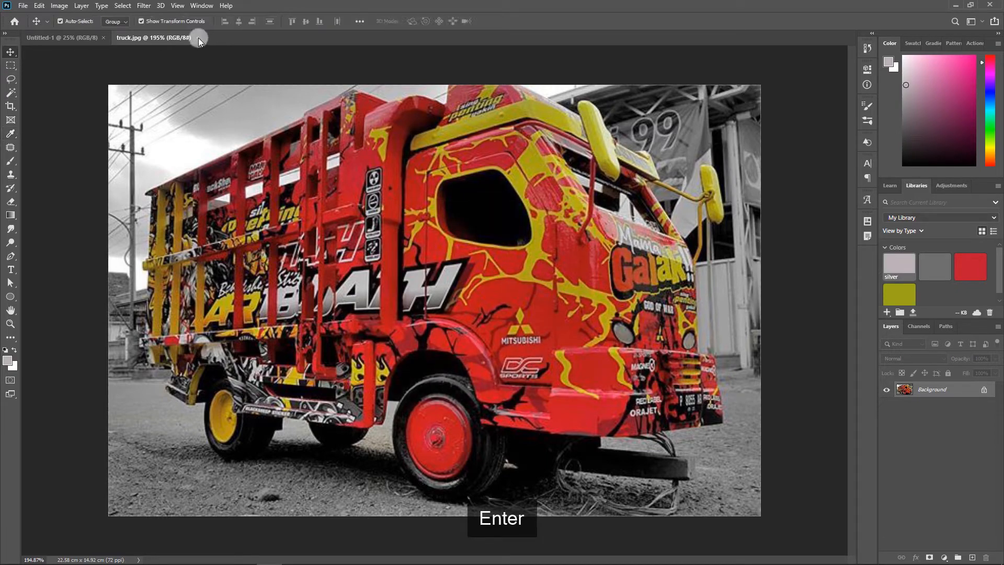
pyautogui.click(199, 38)
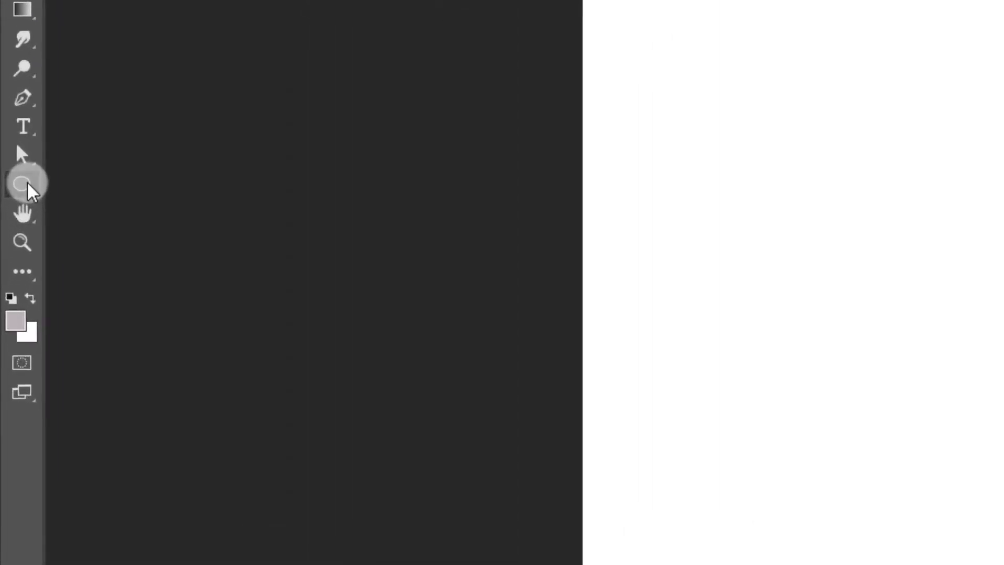
pyautogui.click(10, 296)
pyautogui.click(46, 298)
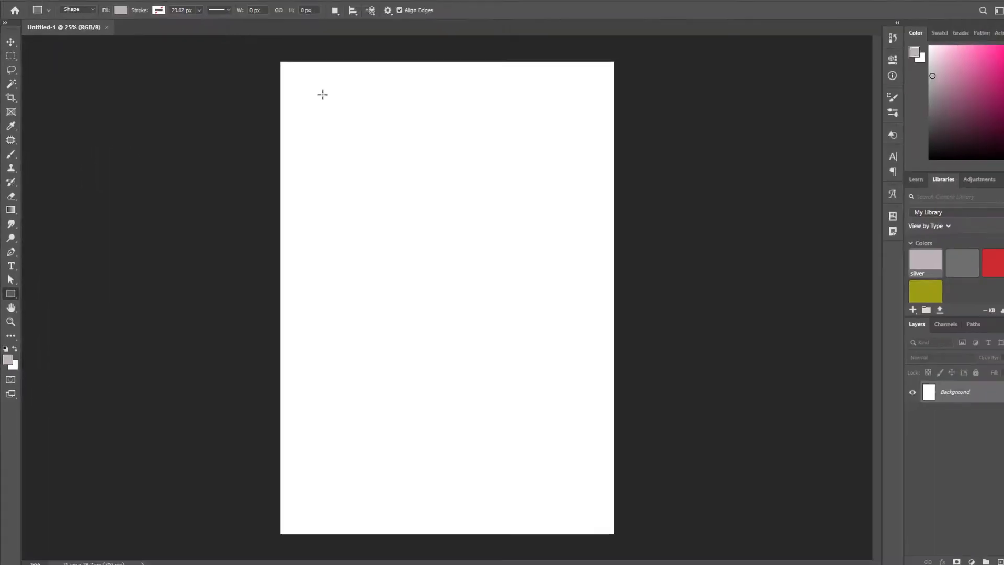
pyautogui.moveTo(312, 102); pyautogui.dragTo(449, 214)
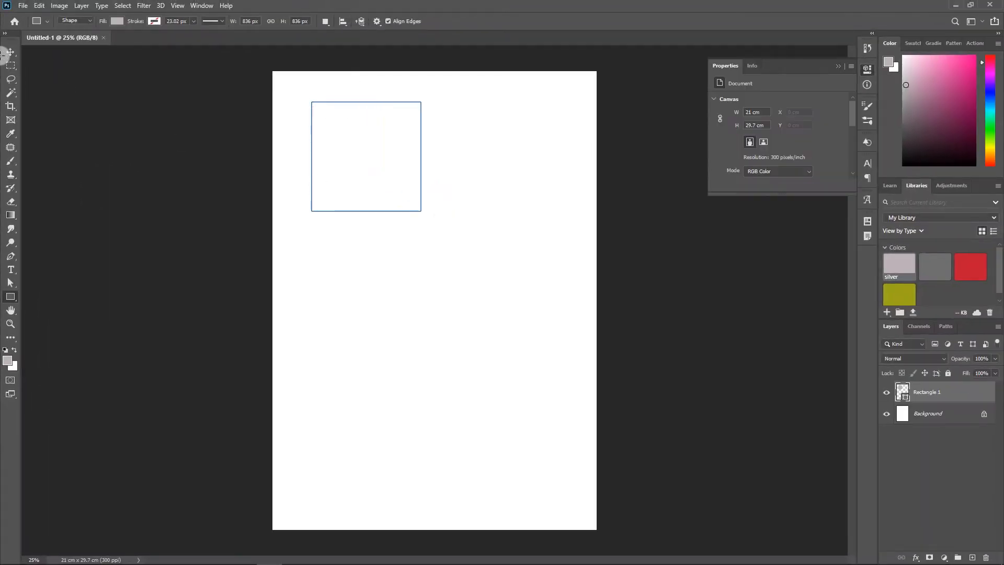
# Step: Move the square close to the page's upper-left corner, at about X 112 px and Y 136 px, and deselect it
pyautogui.click(10, 51)
pyautogui.moveTo(331, 119); pyautogui.dragTo(306, 108)
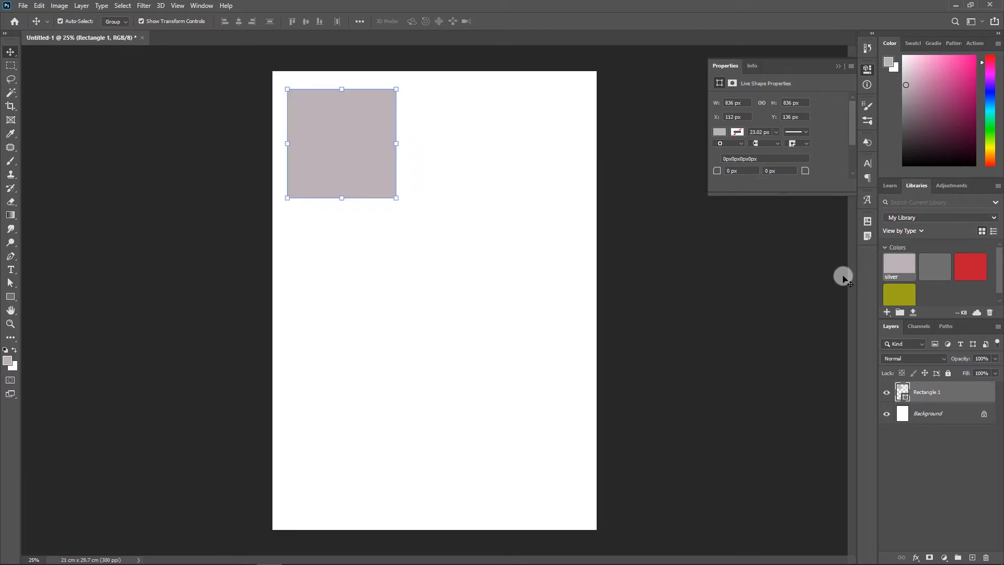
pyautogui.click(613, 176)
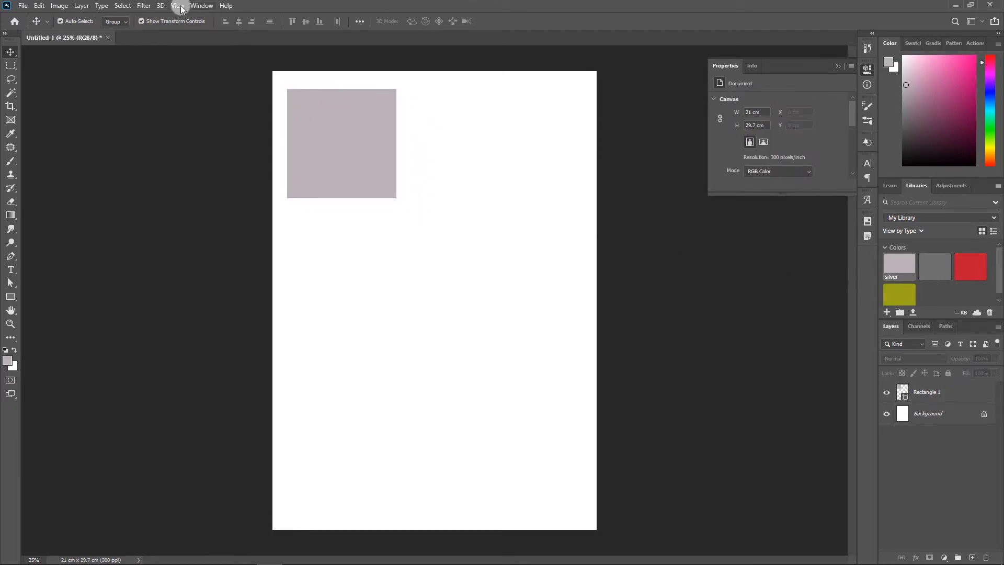
# Step: Display the Swatches panel and bring the saved custom colors at the end of its list into view
pyautogui.click(201, 6)
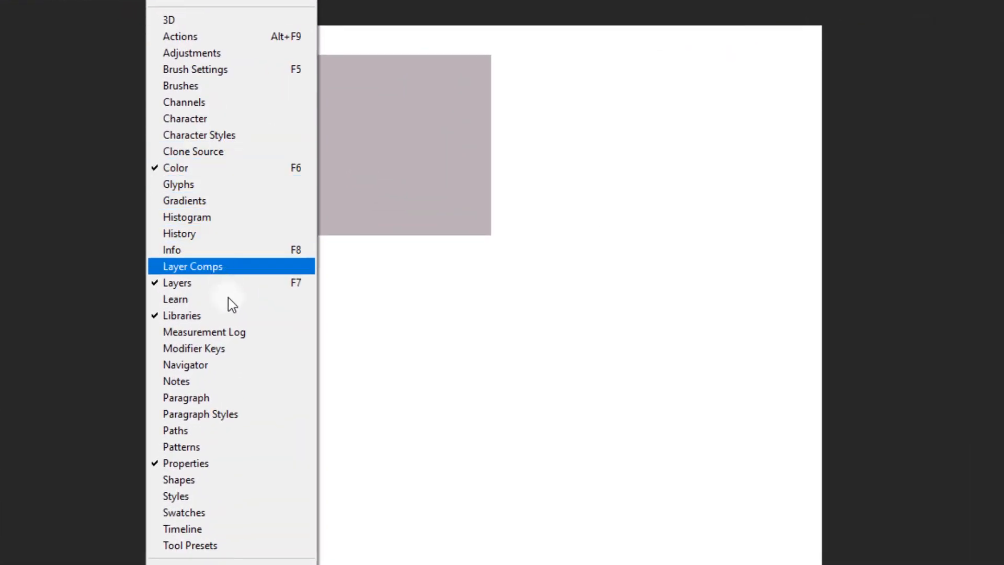
pyautogui.click(222, 514)
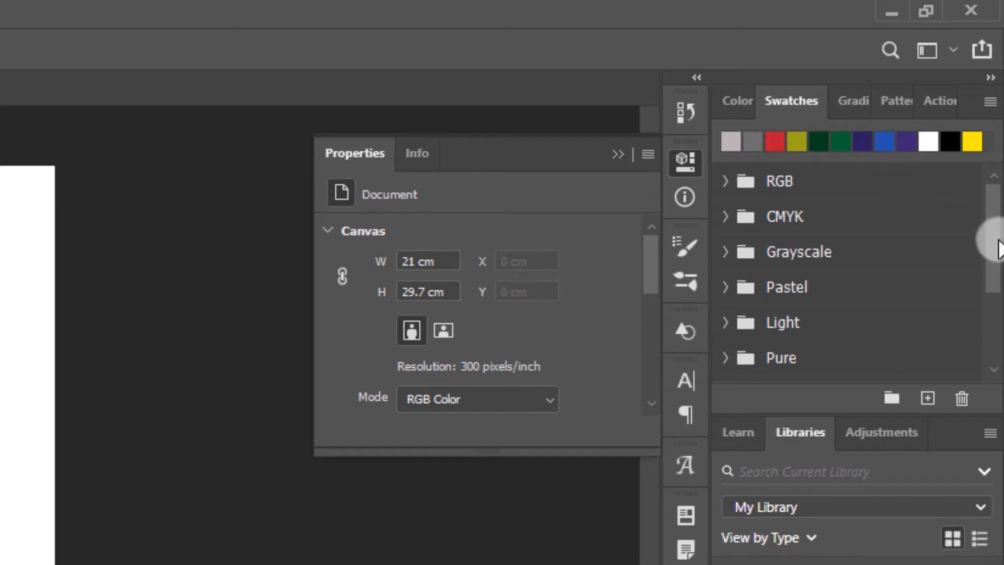
pyautogui.moveTo(995, 240); pyautogui.dragTo(993, 339)
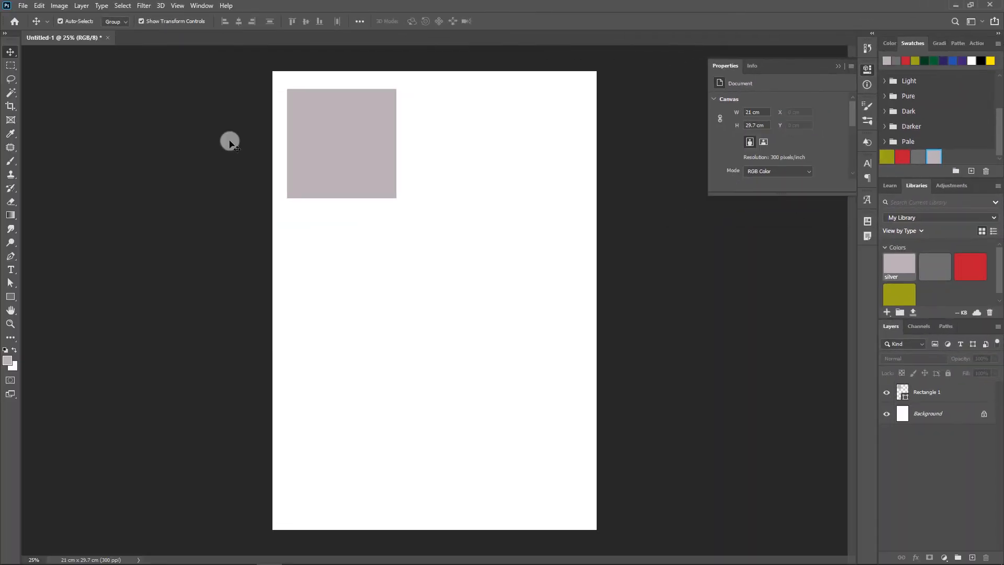
# Step: Duplicate the square beside itself, then duplicate the pair below to form a two-by-two grid of squares
pyautogui.click(387, 156)
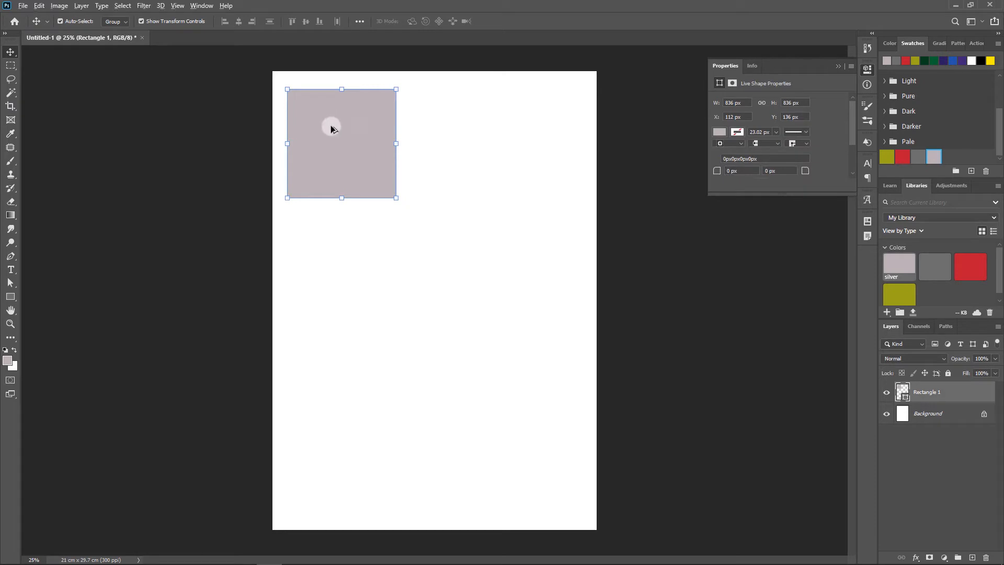
pyautogui.click(468, 267)
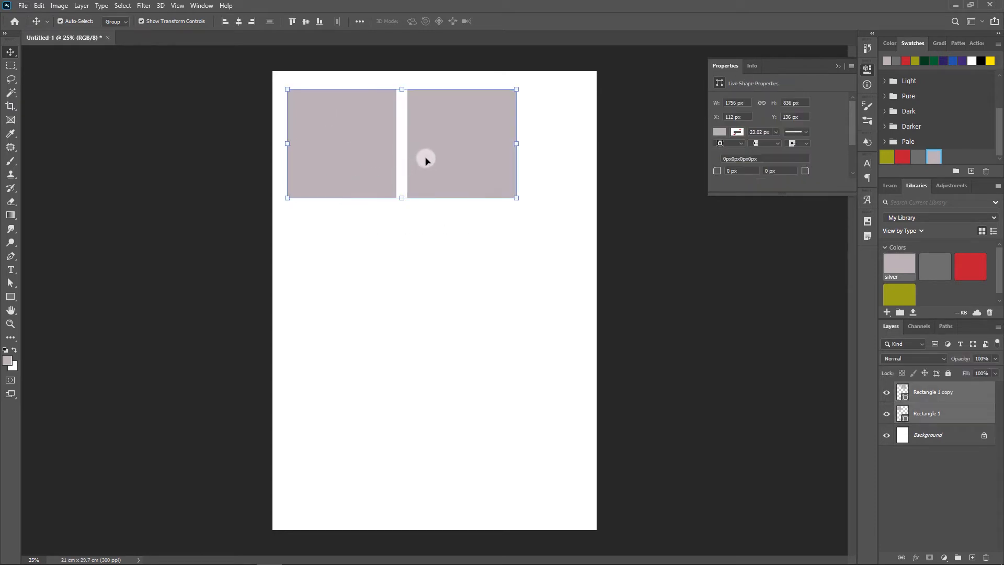
pyautogui.moveTo(431, 135); pyautogui.dragTo(418, 262)
# Step: Recolor the upper-left square olive, the upper-right one red and the lower-left one dark grey using the saved swatches
pyautogui.click(337, 112)
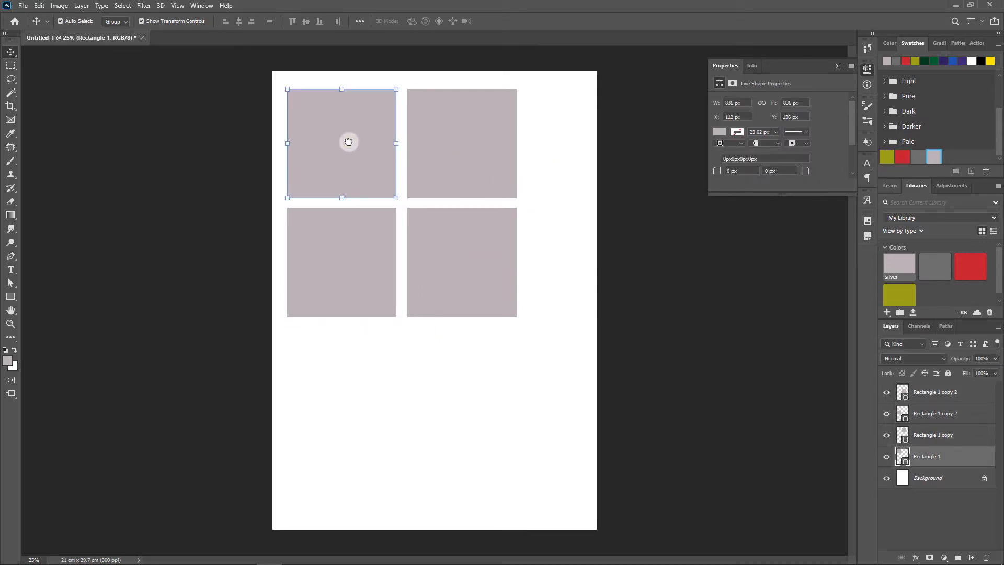
pyautogui.moveTo(349, 142); pyautogui.dragTo(355, 149)
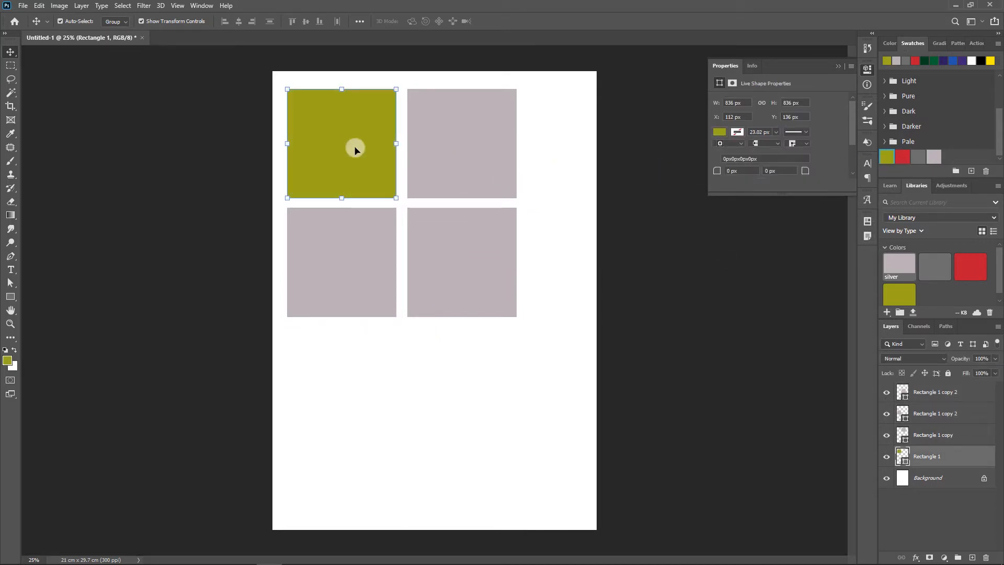
pyautogui.click(460, 157)
pyautogui.moveTo(902, 157); pyautogui.dragTo(491, 152)
pyautogui.click(352, 246)
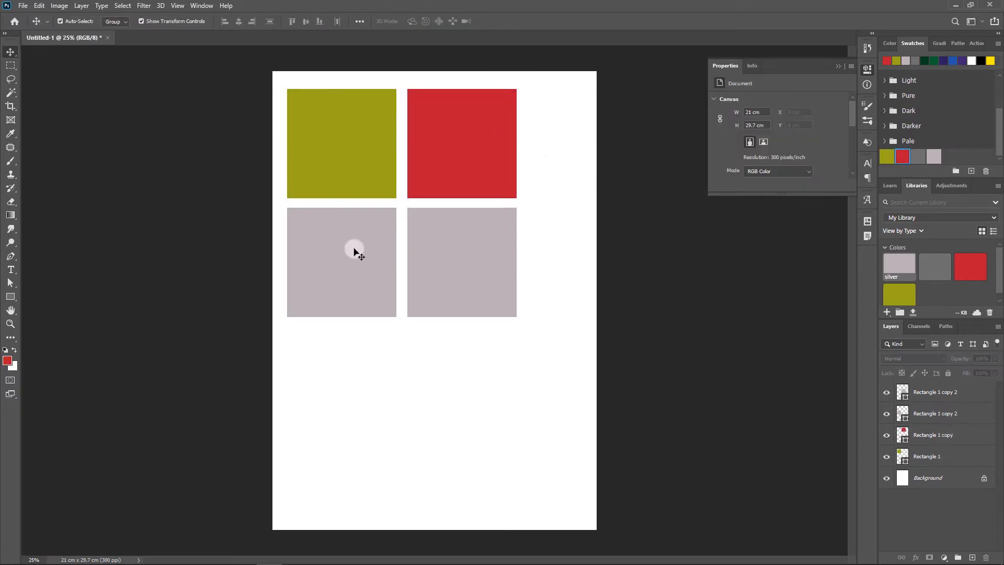
pyautogui.moveTo(919, 158); pyautogui.dragTo(348, 262)
pyautogui.click(402, 245)
pyautogui.click(442, 247)
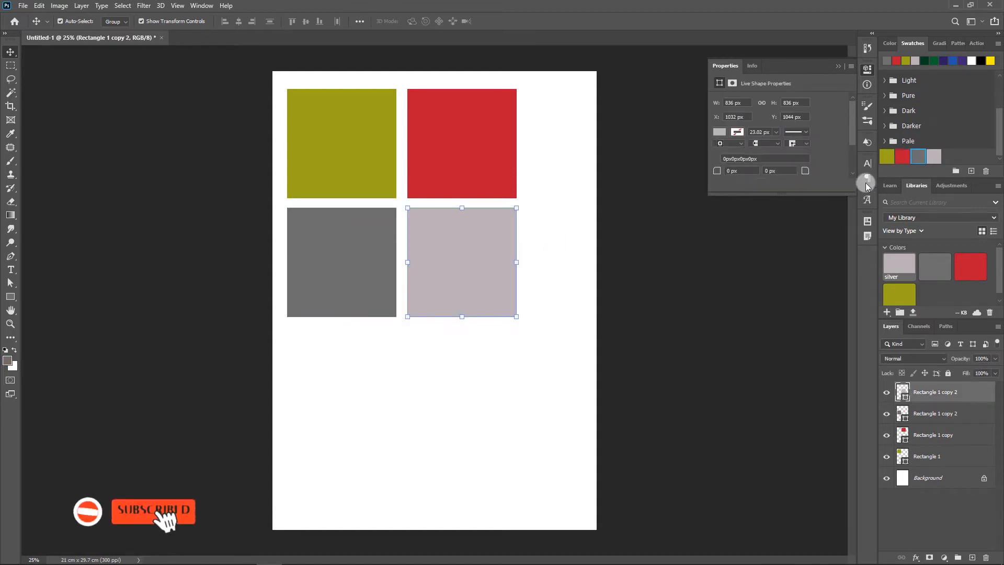
# Step: Move all four squares together closer to the page's upper-left corner, at about X 70 px and Y 100 px, and deselect them
pyautogui.moveTo(544, 340); pyautogui.dragTo(291, 186)
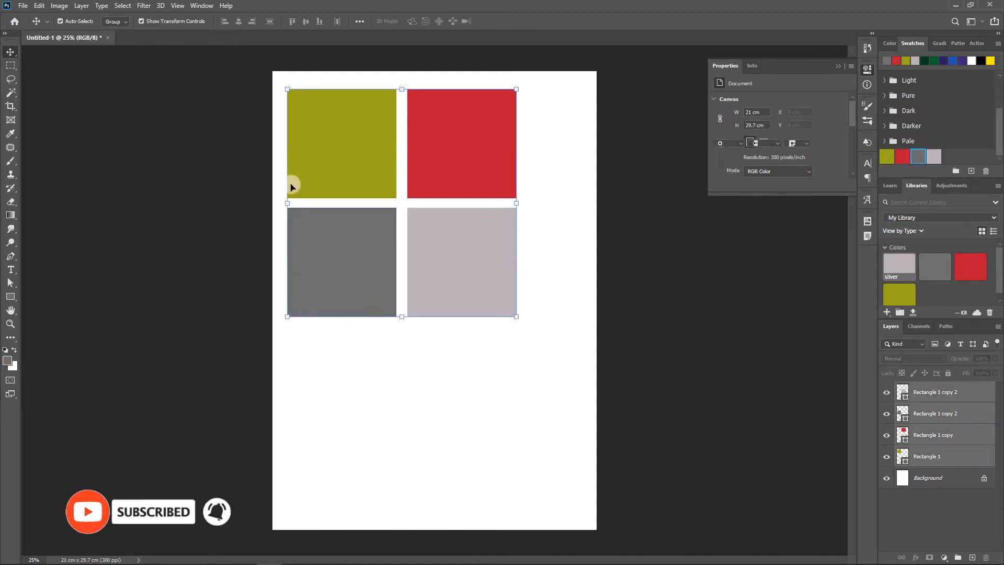
pyautogui.click(71, 373)
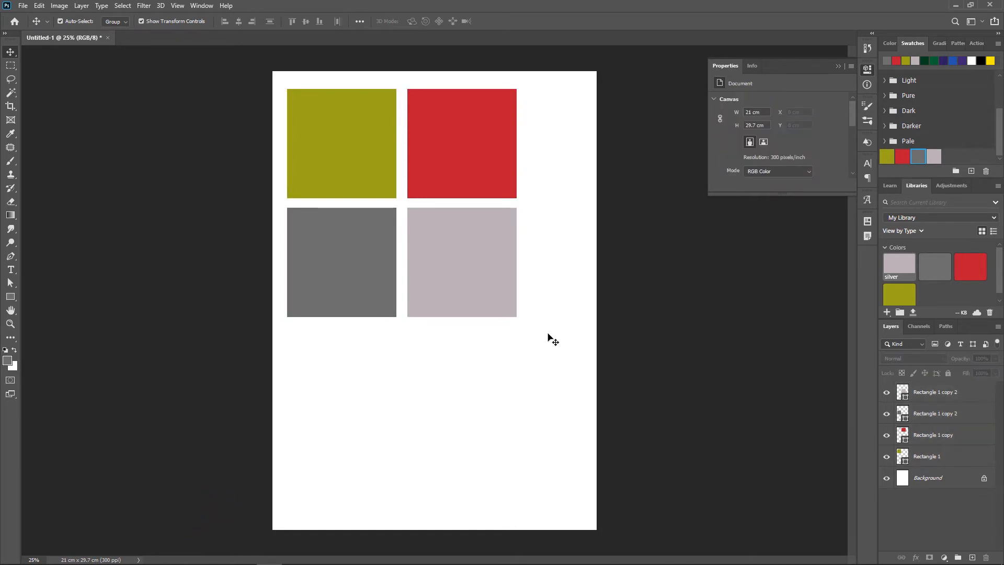
pyautogui.moveTo(596, 356); pyautogui.dragTo(327, 130)
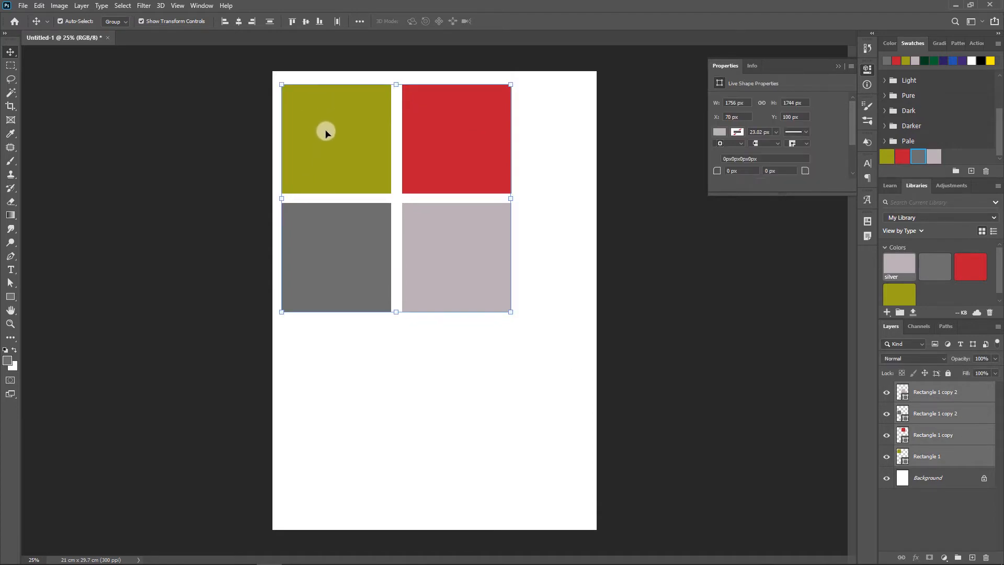
pyautogui.click(451, 362)
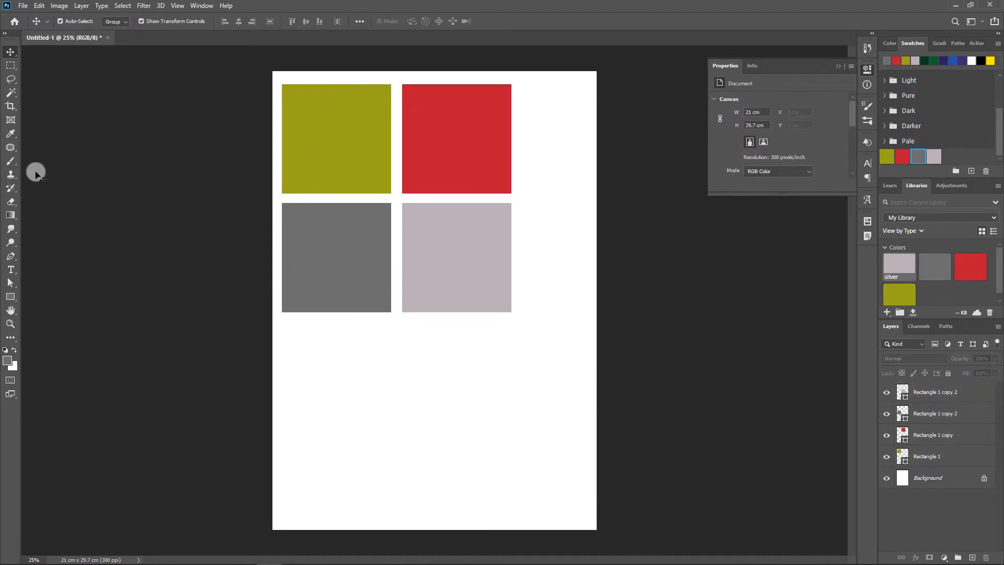
pyautogui.click(12, 135)
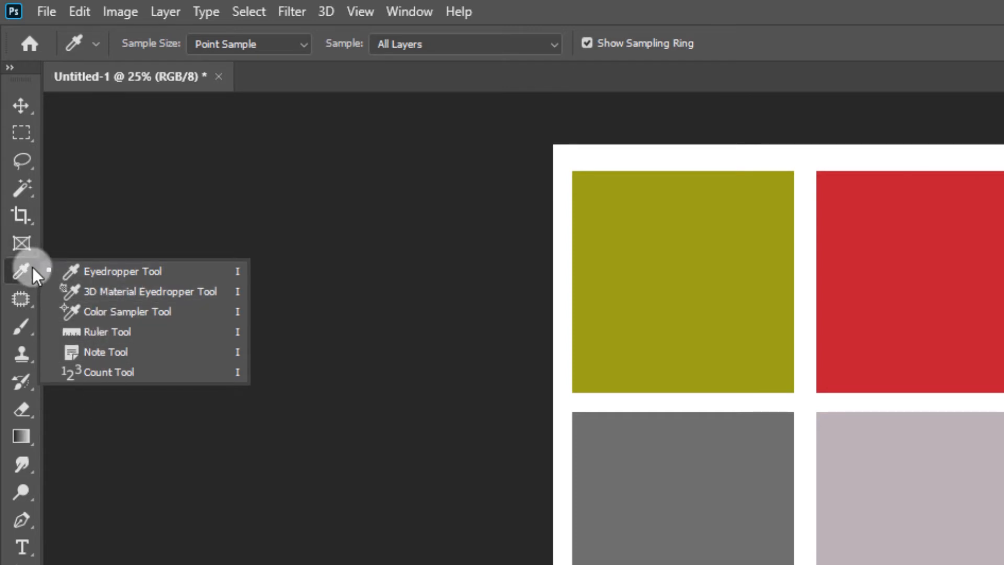
pyautogui.click(21, 106)
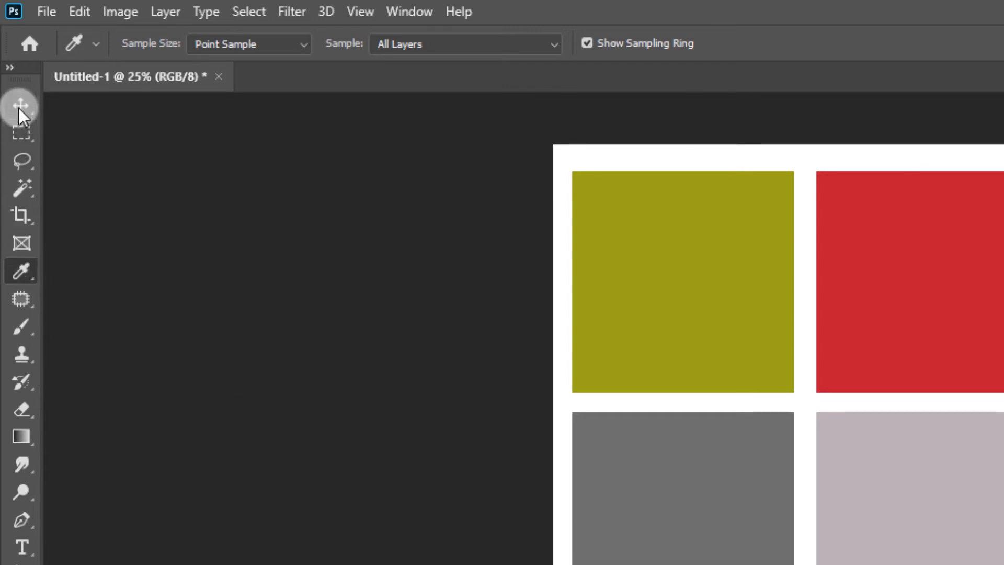
pyautogui.click(24, 271)
# Step: Switch from the Patch tool to the Spot Healing Brush tool
pyautogui.click(25, 288)
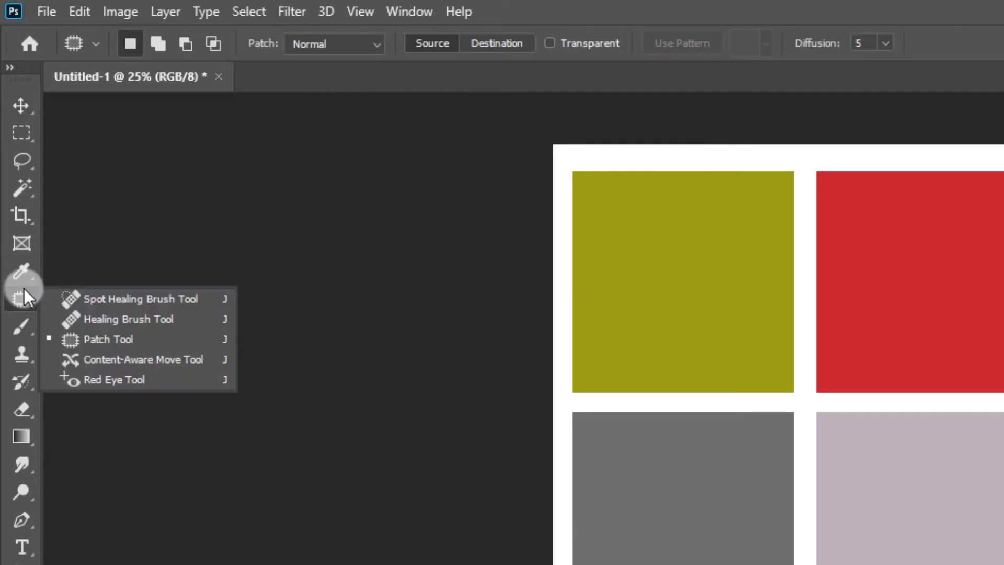
pyautogui.click(101, 298)
pyautogui.click(21, 106)
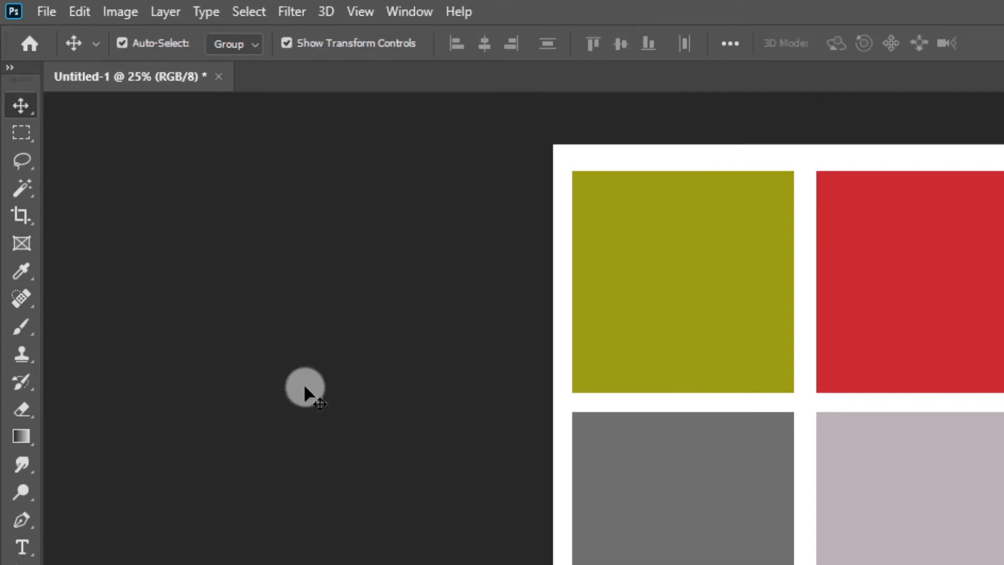
pyautogui.click(21, 299)
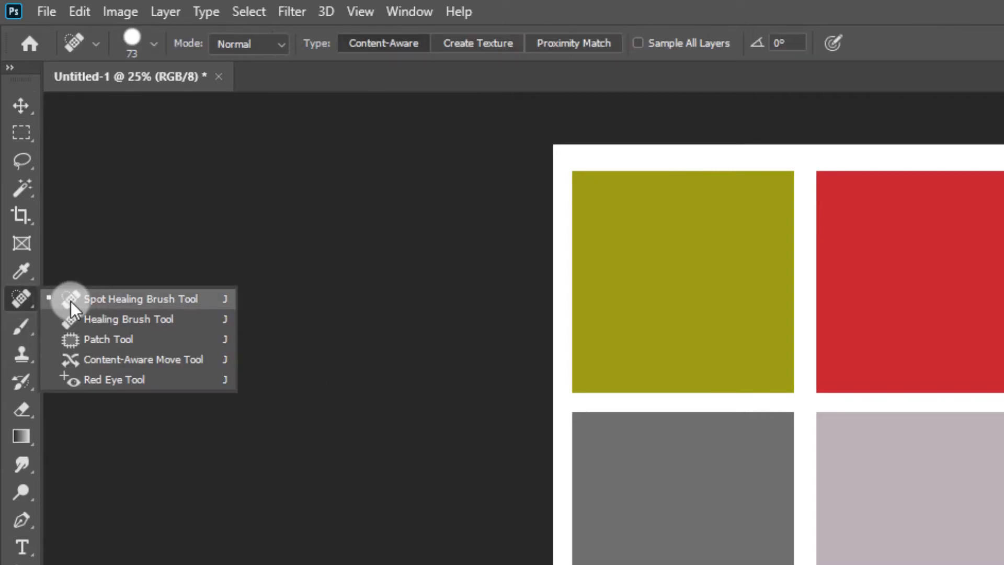
pyautogui.click(71, 301)
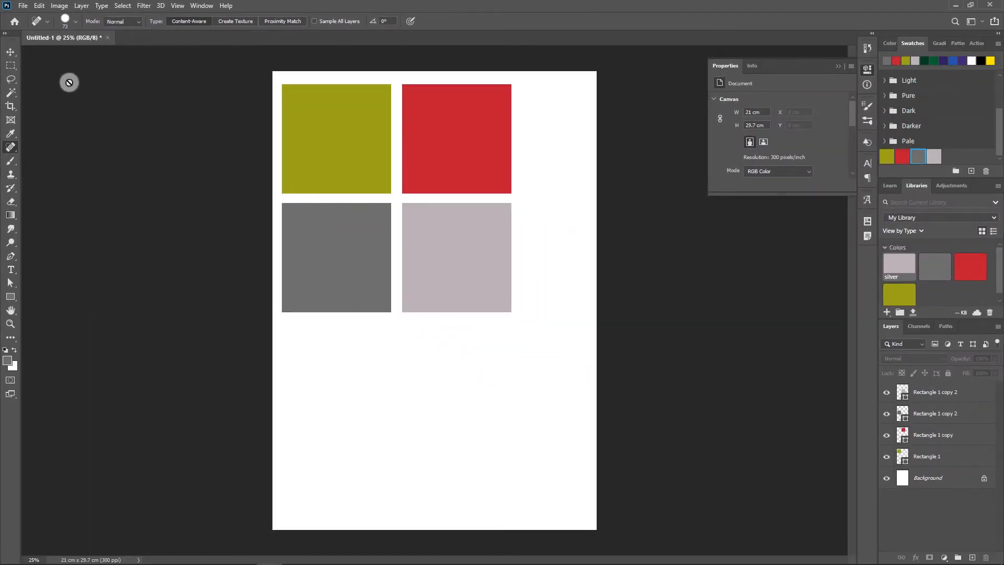
# Step: Open the image "wajah jerawat" from the Bahan tutorial folder
pyautogui.click(23, 6)
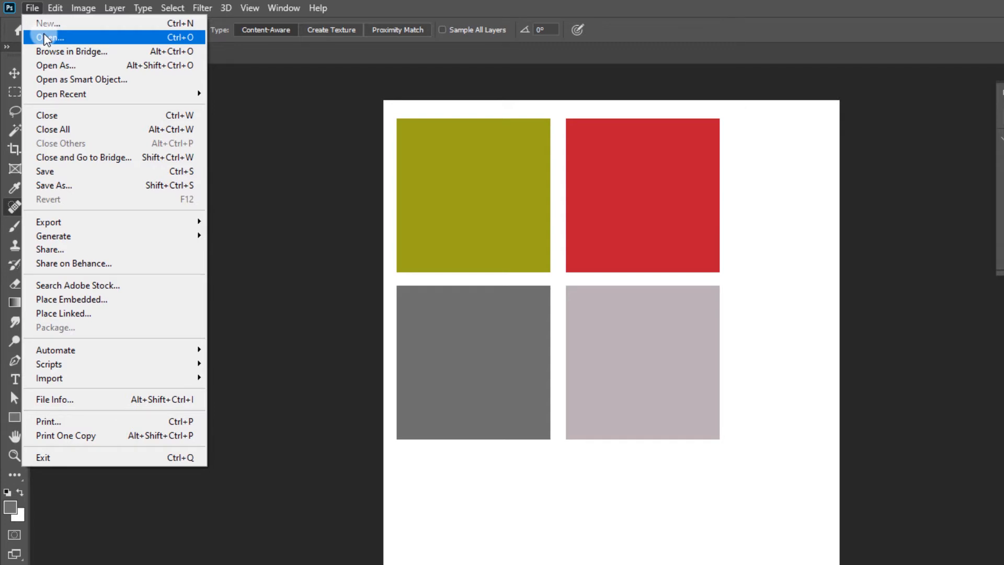
pyautogui.click(47, 38)
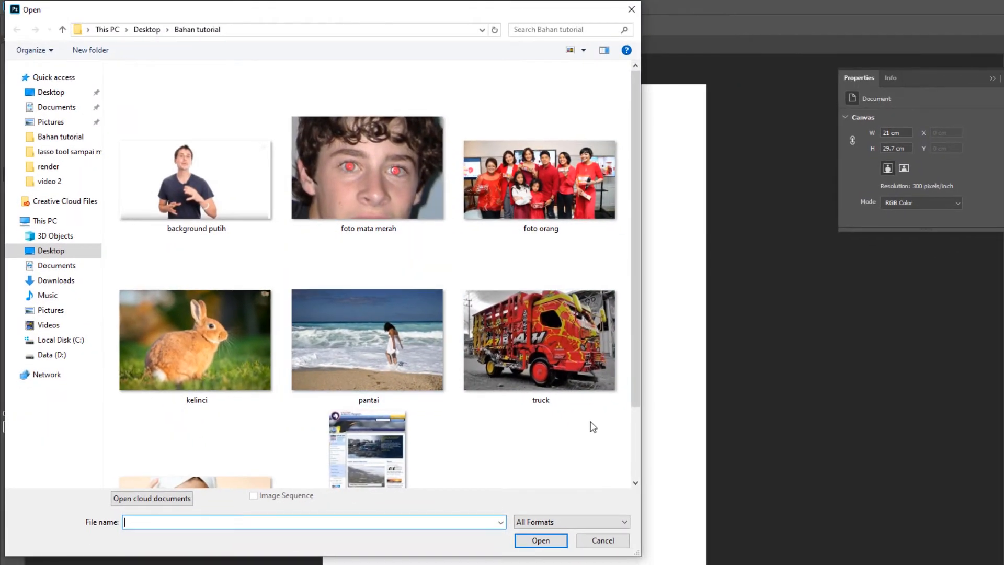
pyautogui.moveTo(638, 386); pyautogui.dragTo(632, 455)
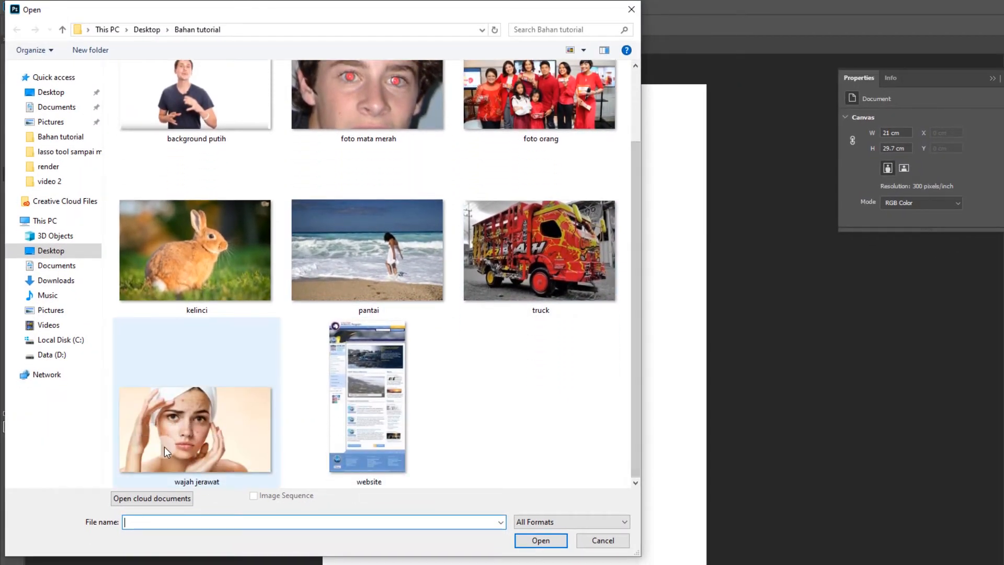
pyautogui.click(164, 446)
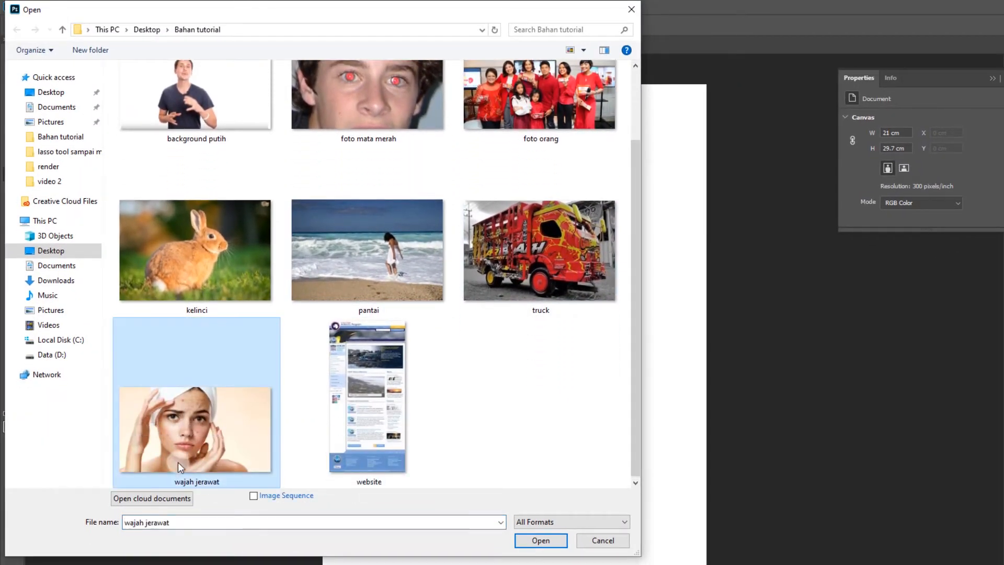
pyautogui.click(530, 546)
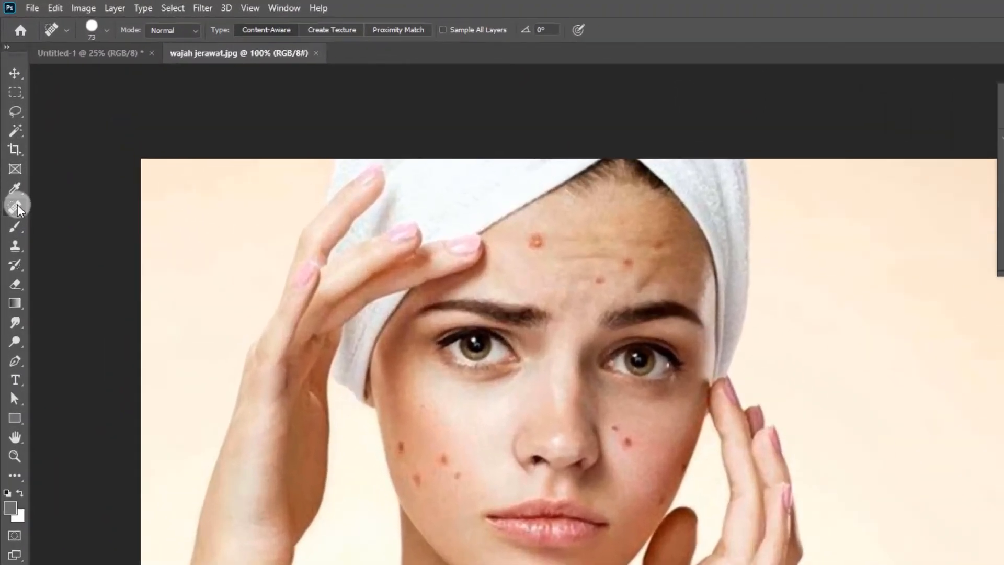
# Step: Choose the Spot Healing Brush for the face photo and set its brush size to 43 px
pyautogui.rightClick(13, 153)
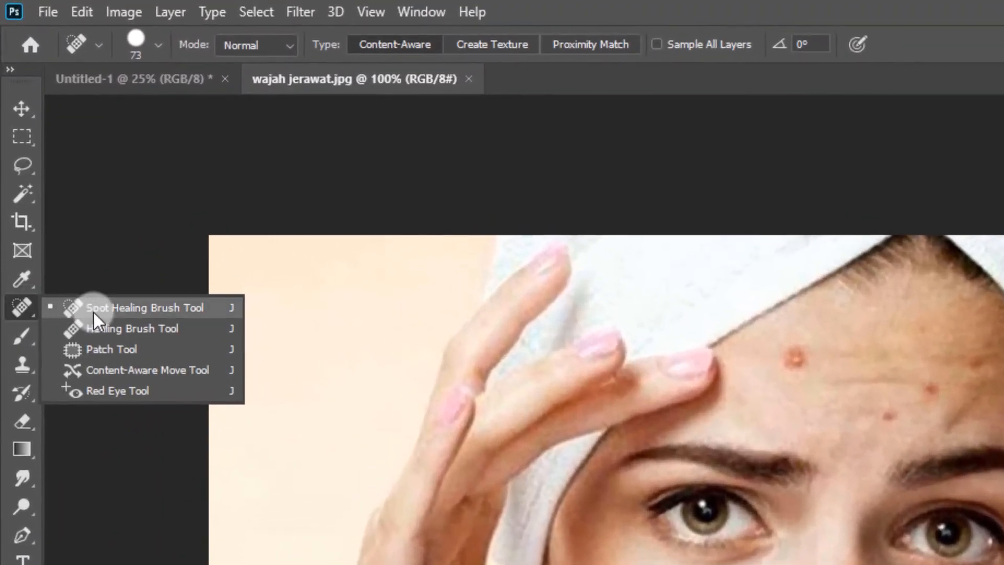
pyautogui.click(93, 308)
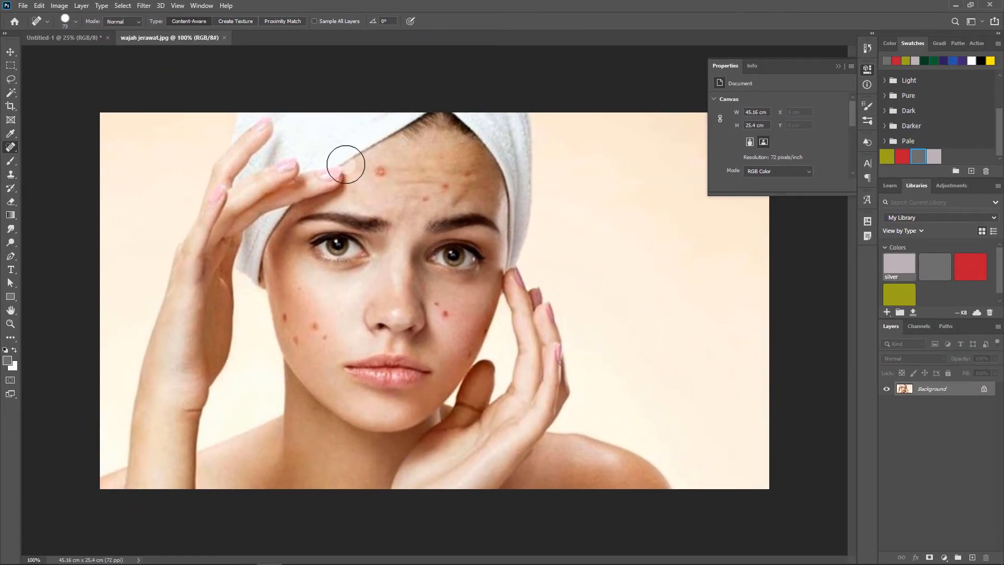
pyautogui.click(83, 24)
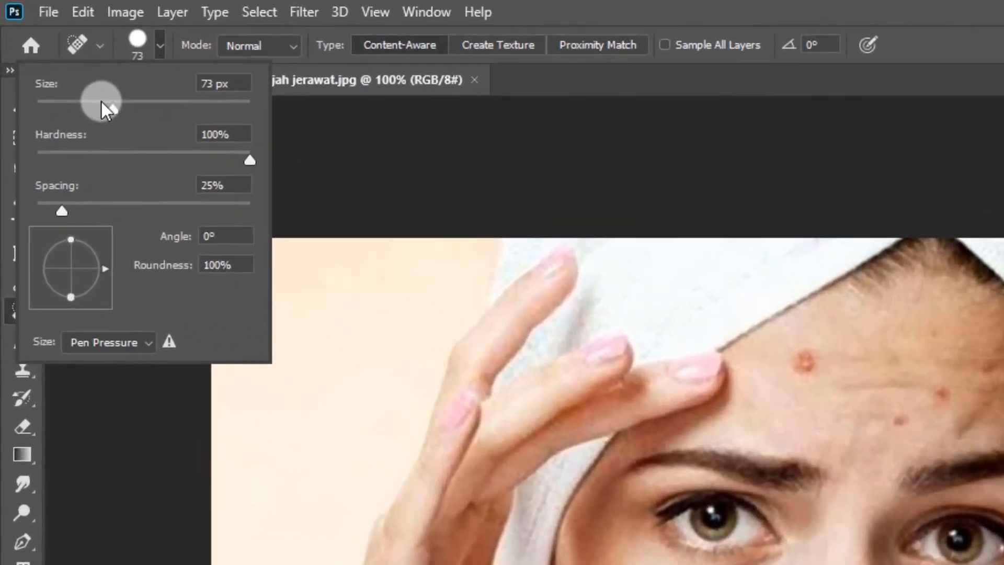
pyautogui.moveTo(78, 76); pyautogui.dragTo(62, 77)
pyautogui.click(1002, 64)
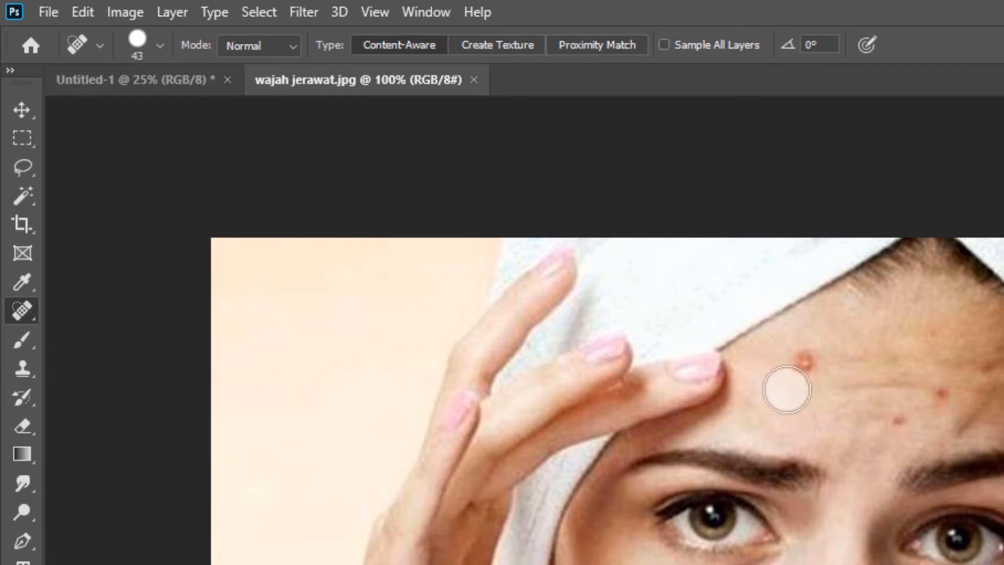
# Step: Remove the red blemishes from the woman's forehead with the Spot Healing Brush
pyautogui.scroll(3, 796, 368)
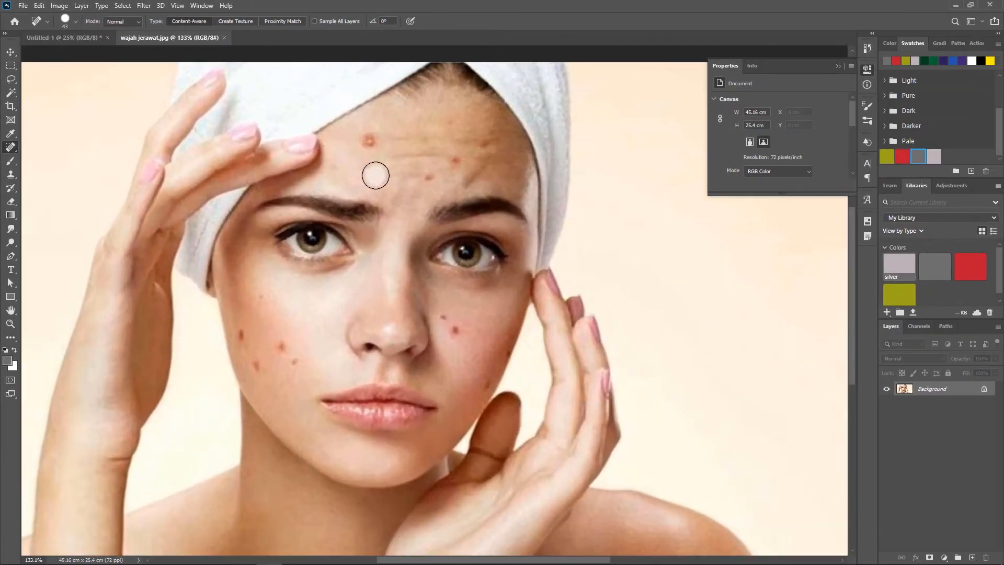
pyautogui.scroll(1, 375, 175)
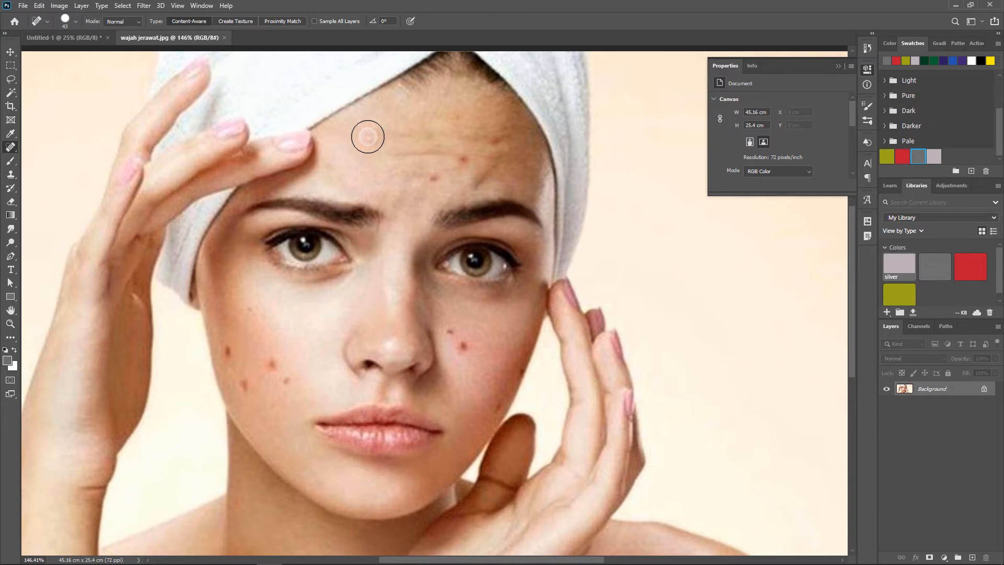
pyautogui.click(368, 136)
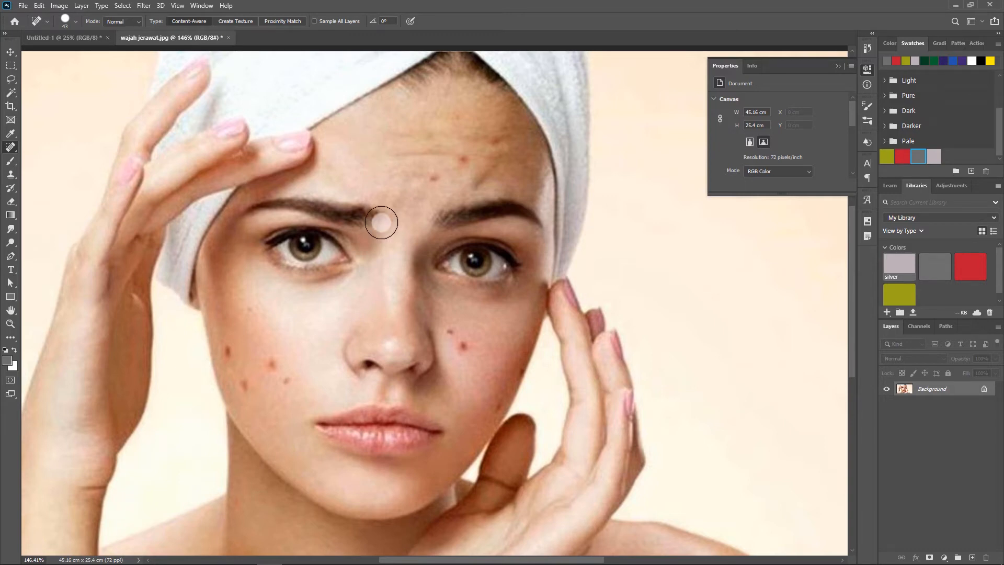
pyautogui.click(433, 177)
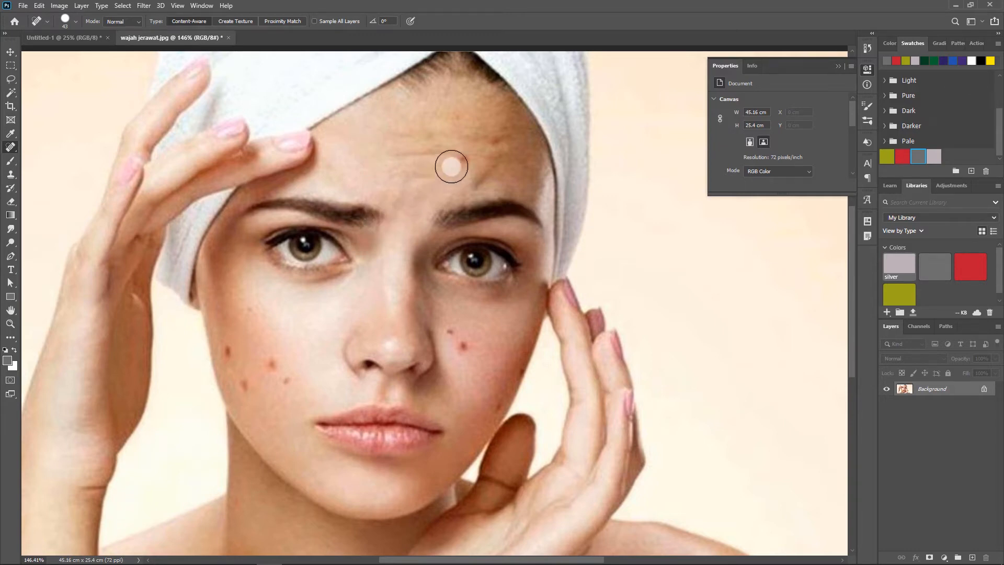
pyautogui.click(494, 141)
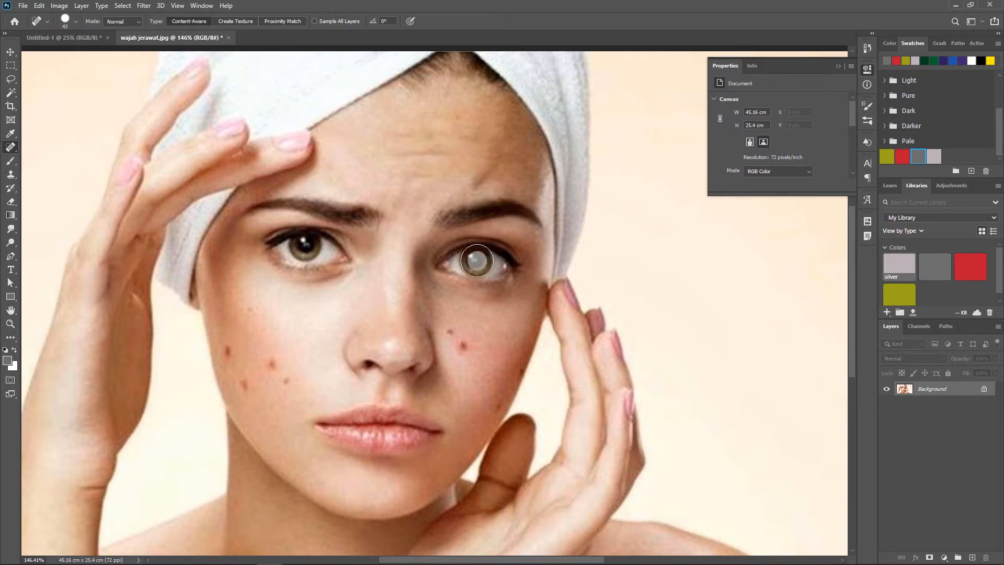
# Step: Remove the red blemishes from both of the woman's cheeks with the Spot Healing Brush
pyautogui.click(461, 347)
pyautogui.click(272, 362)
pyautogui.click(286, 382)
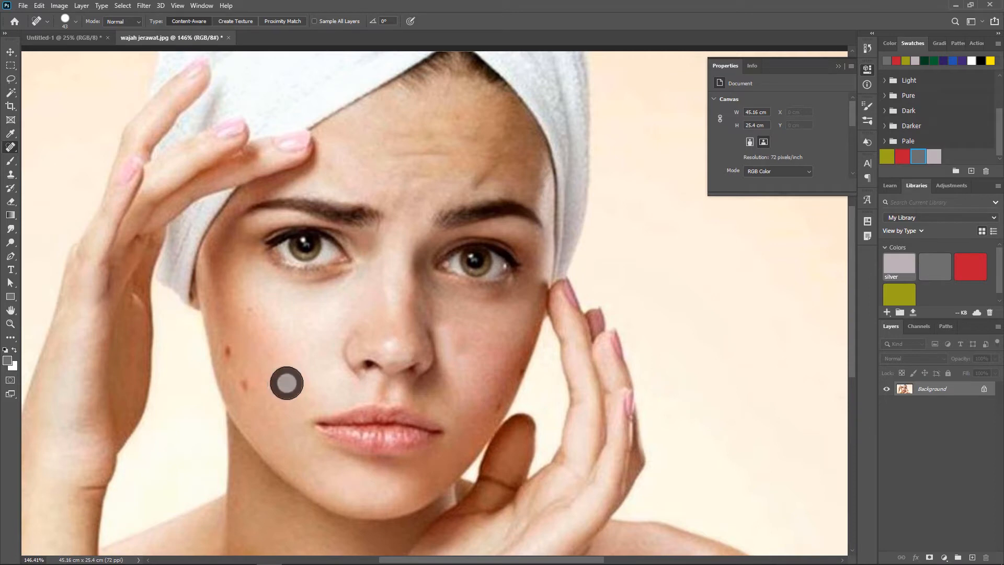
pyautogui.click(229, 354)
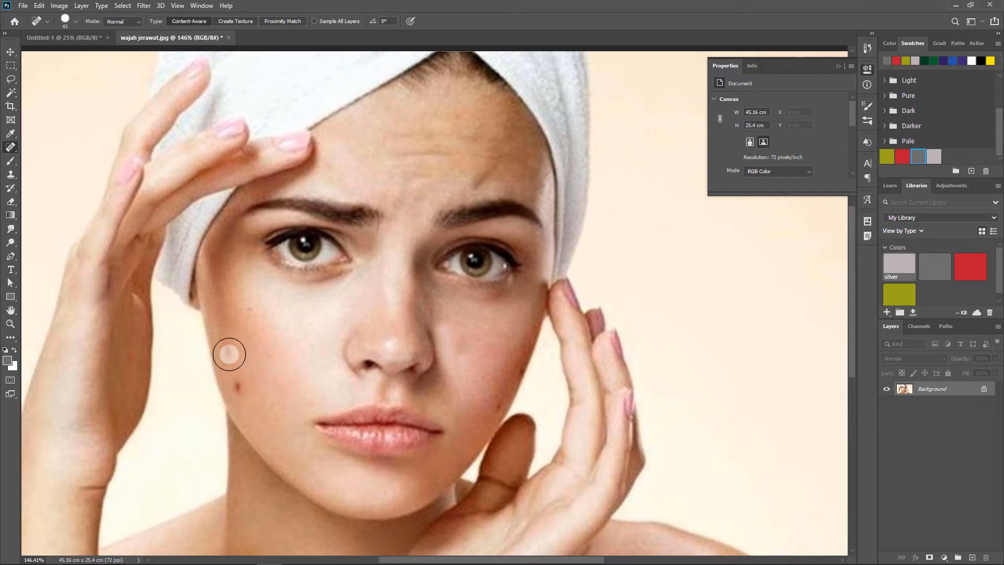
pyautogui.click(237, 387)
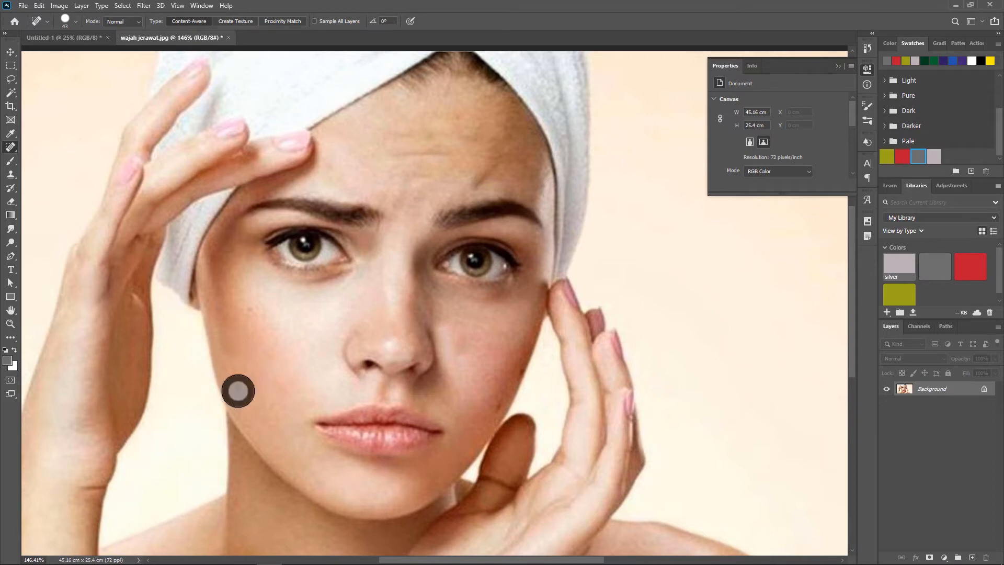
pyautogui.click(465, 347)
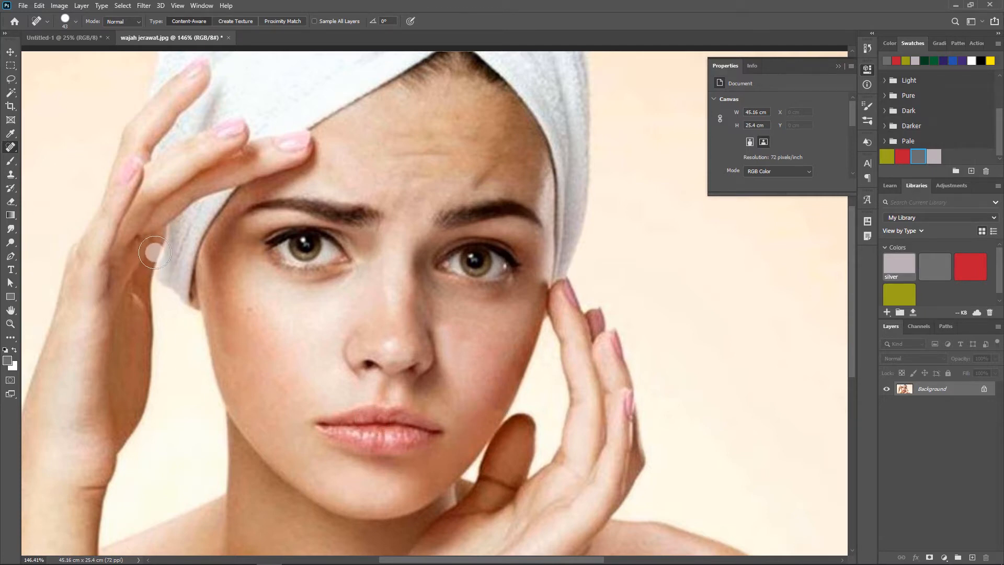
pyautogui.scroll(-2, 229, 241)
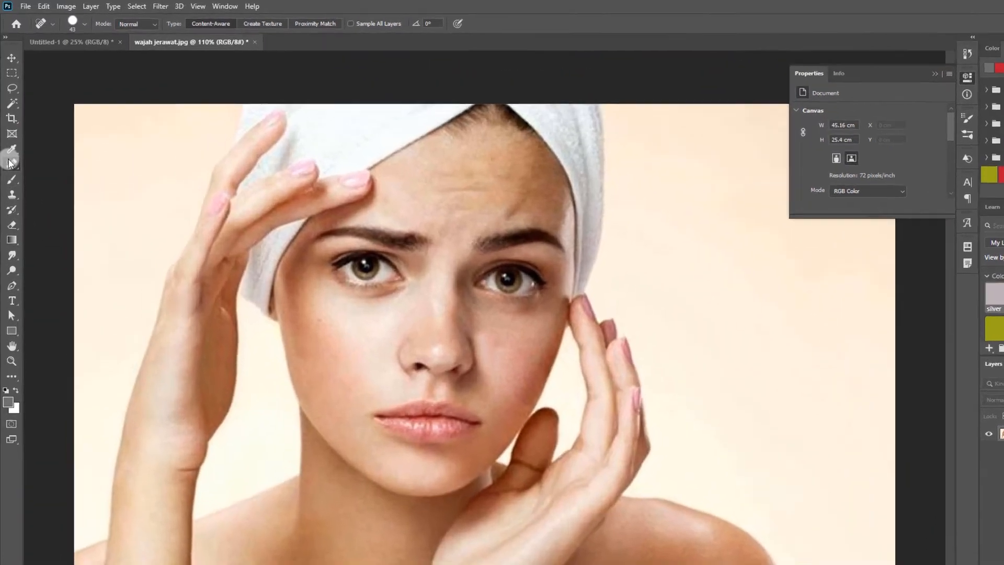
# Step: Switch to the Healing Brush and undo the Spot Healing retouches so the blemishes on the forehead and cheeks return
pyautogui.rightClick(11, 147)
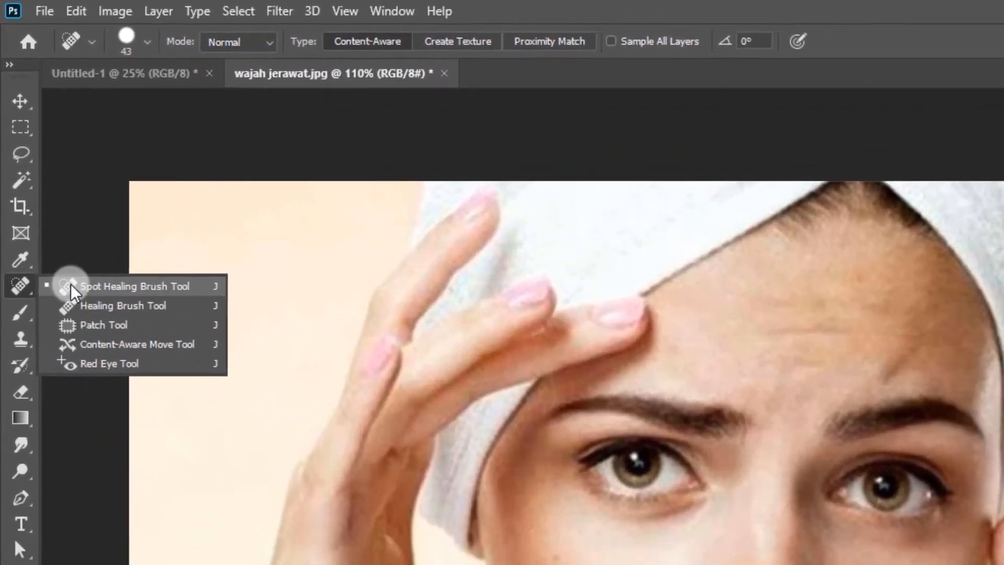
pyautogui.click(78, 323)
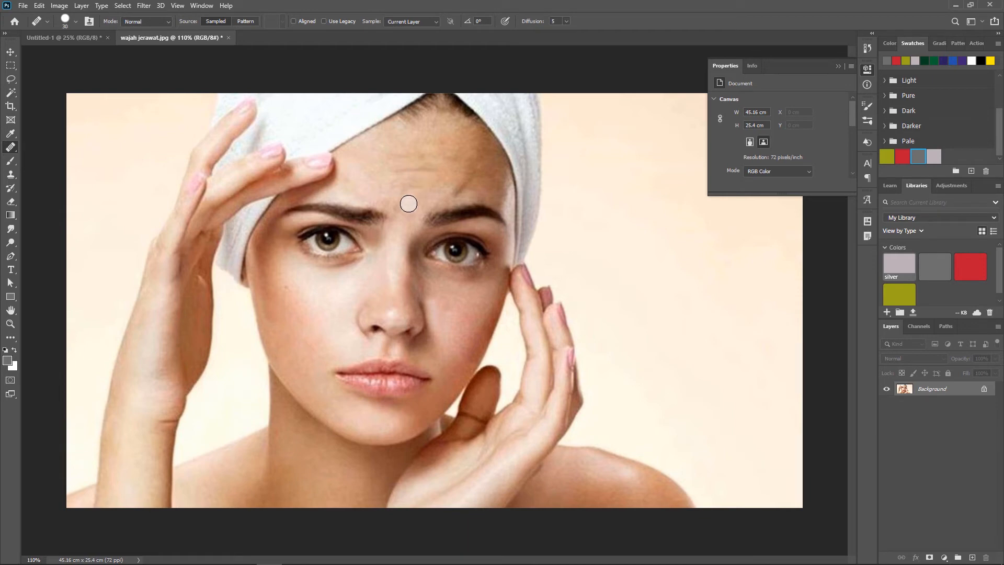
pyautogui.hotkey('ctrl', 'z')
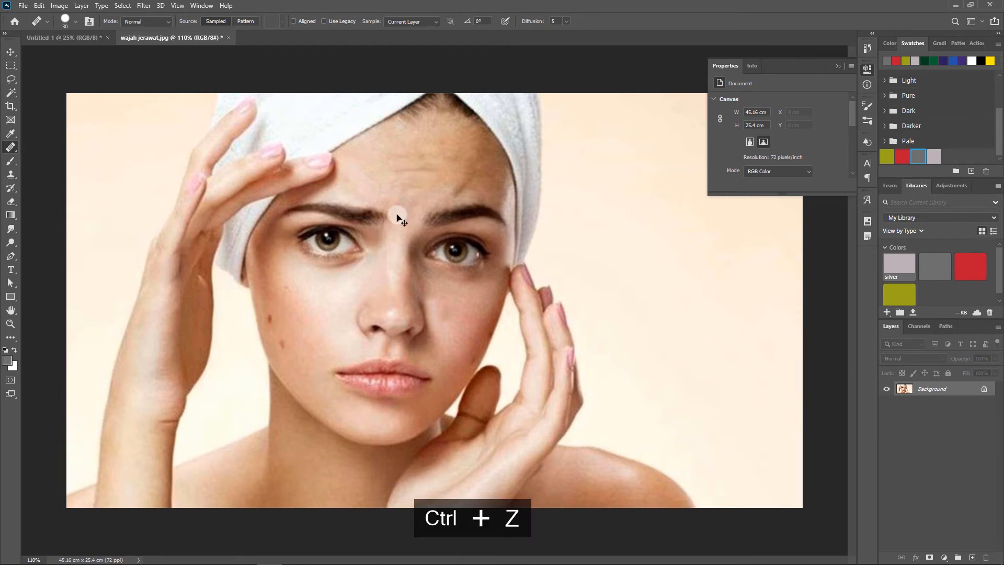
pyautogui.click(283, 351)
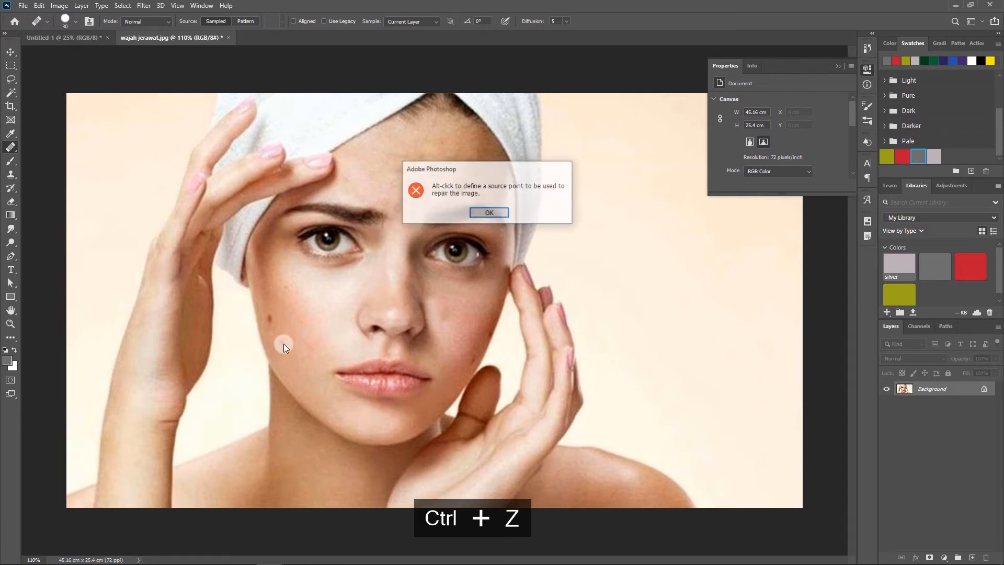
pyautogui.click(487, 214)
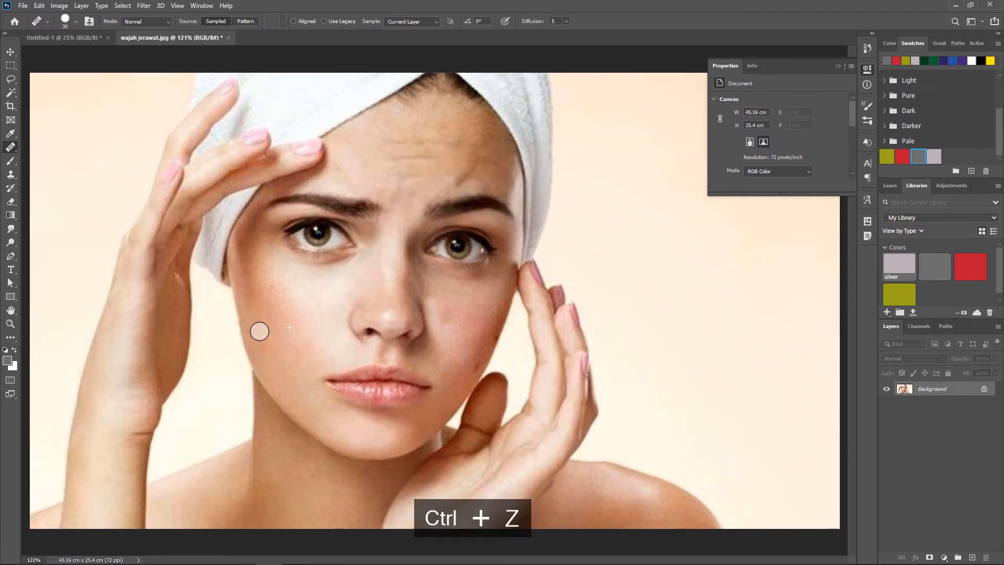
pyautogui.click(251, 321)
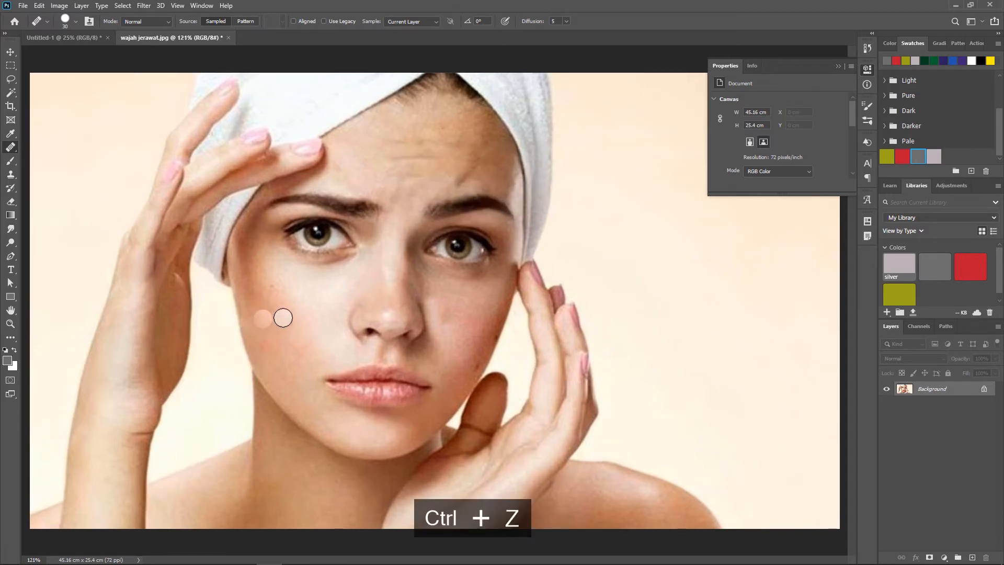
pyautogui.hotkey('ctrl', 'z')
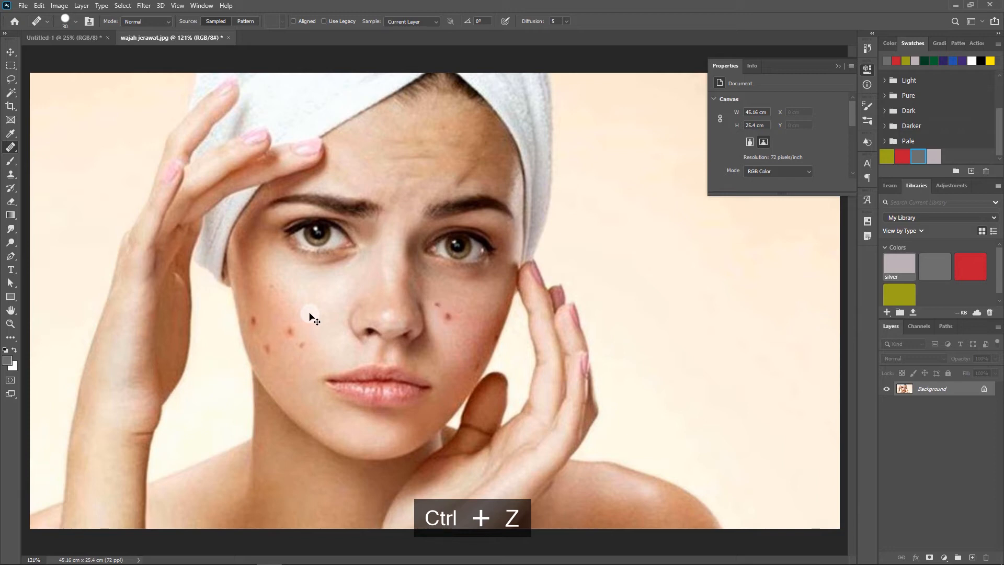
pyautogui.hotkey('ctrl', 'z')
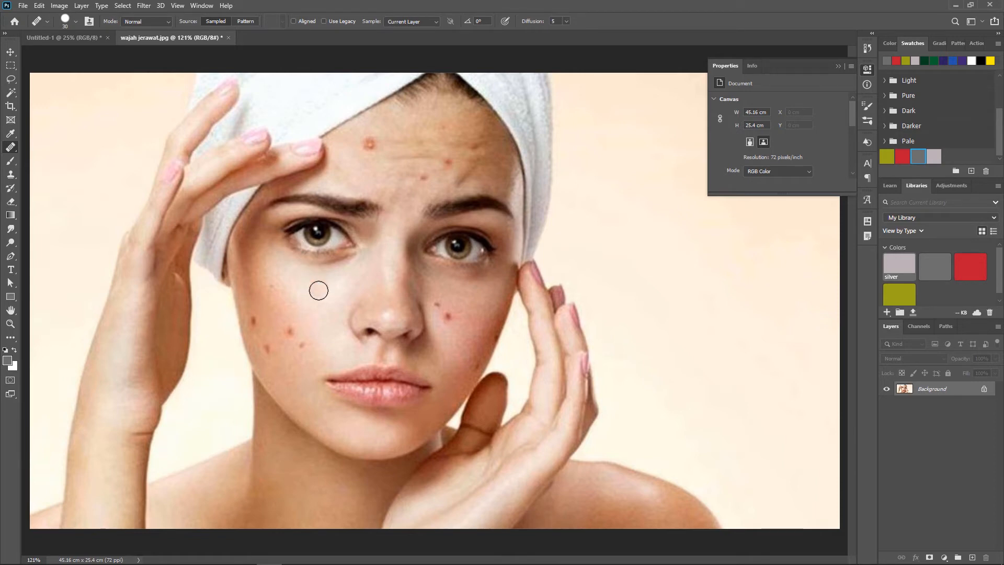
# Step: Sample clean skin on the photo's left cheek and heal that cheek's red blemishes with the Healing Brush
pyautogui.keyDown('alt'); pyautogui.click(292, 292); pyautogui.keyUp('alt')
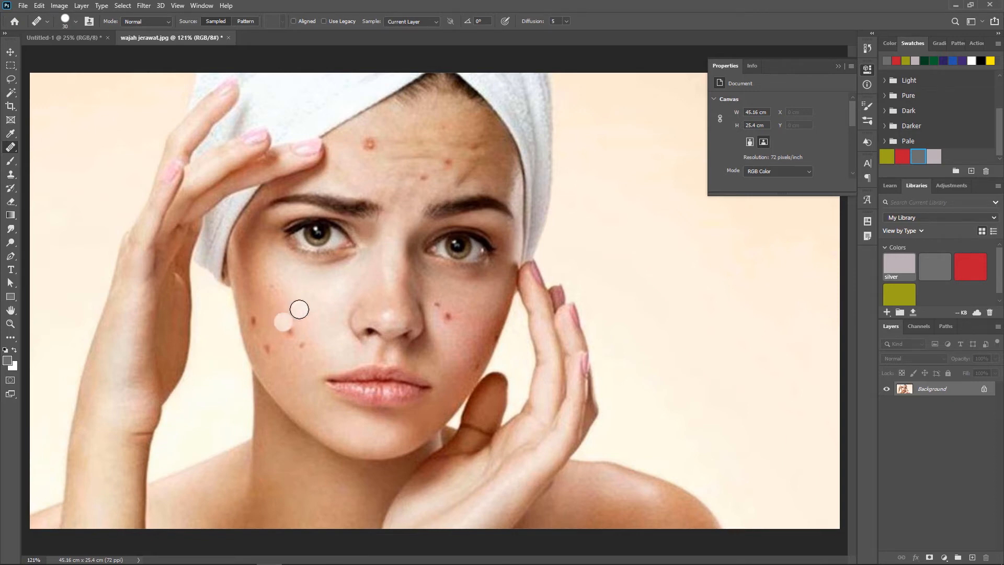
pyautogui.click(289, 330)
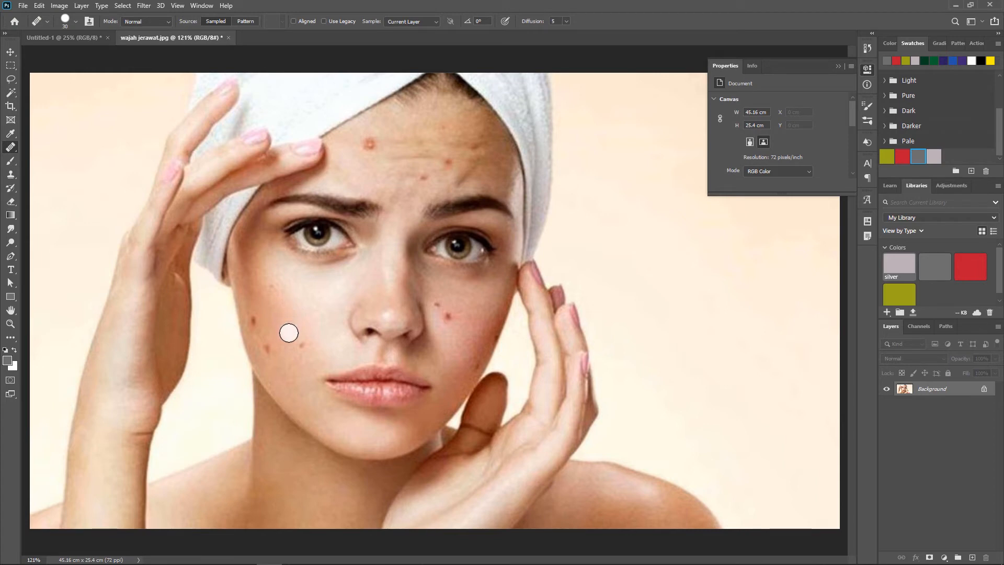
pyautogui.click(302, 344)
pyautogui.moveTo(267, 357); pyautogui.dragTo(267, 349)
pyautogui.click(254, 317)
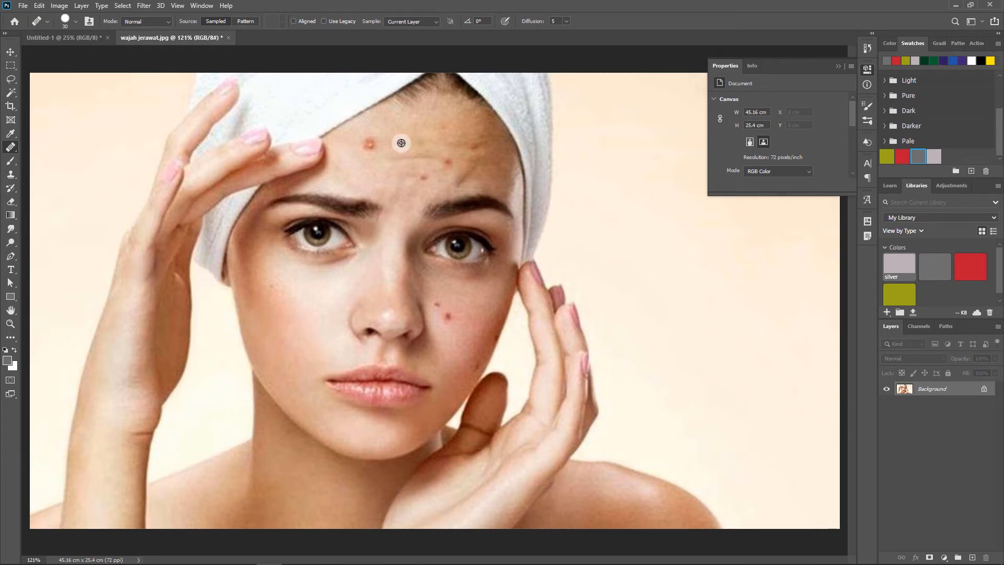
# Step: Heal the red blemishes on the forehead and the photo's right cheek with the Healing Brush
pyautogui.click(371, 142)
pyautogui.click(448, 162)
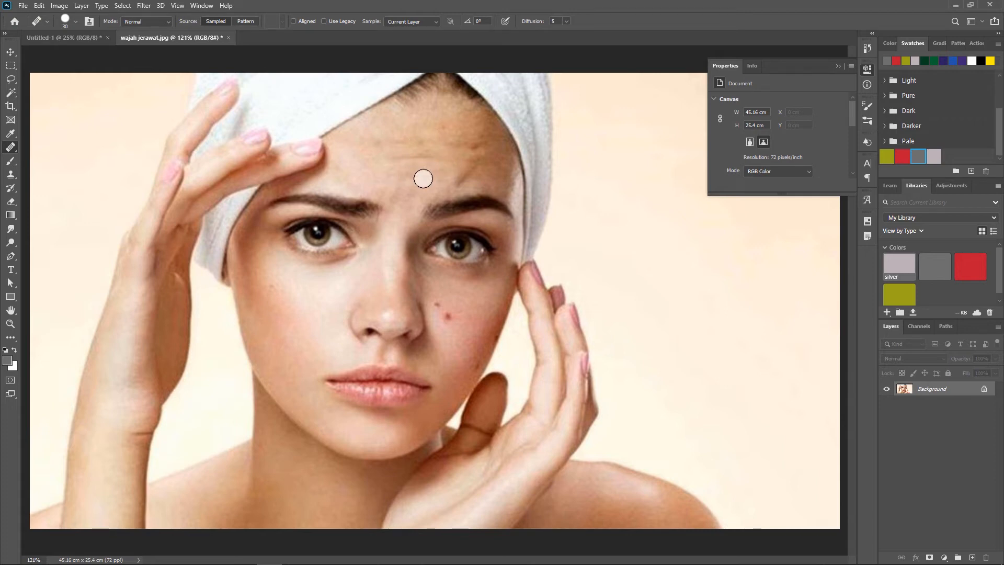
pyautogui.click(448, 316)
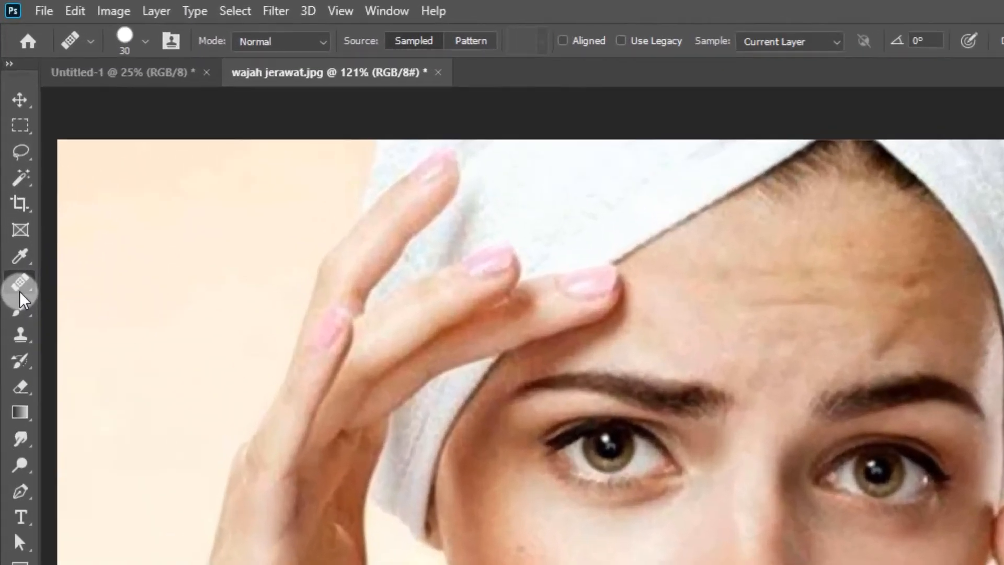
# Step: Switch to the Patch Tool and undo the Healing Brush retouches on the forehead and cheeks
pyautogui.rightClick(11, 149)
pyautogui.click(79, 355)
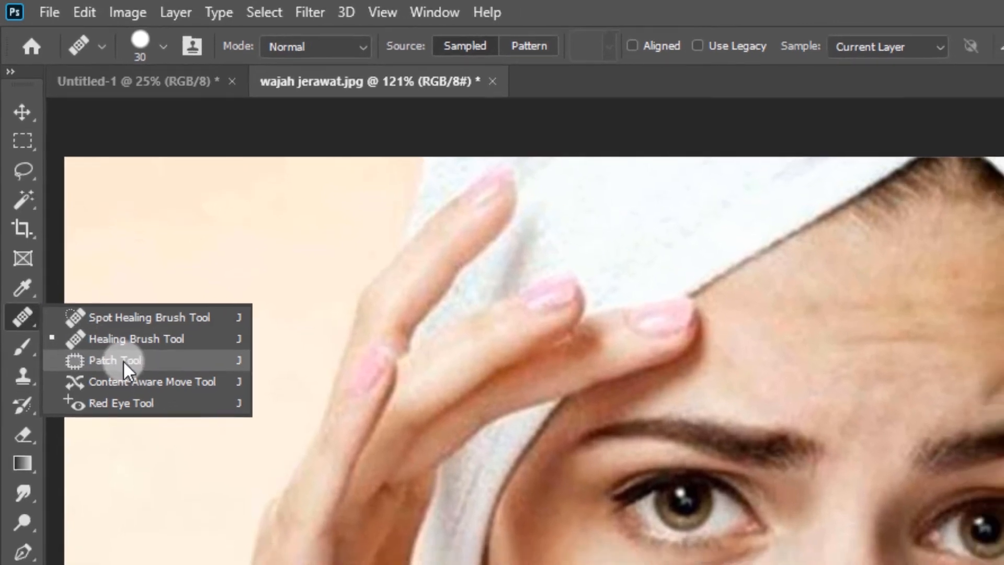
pyautogui.click(129, 377)
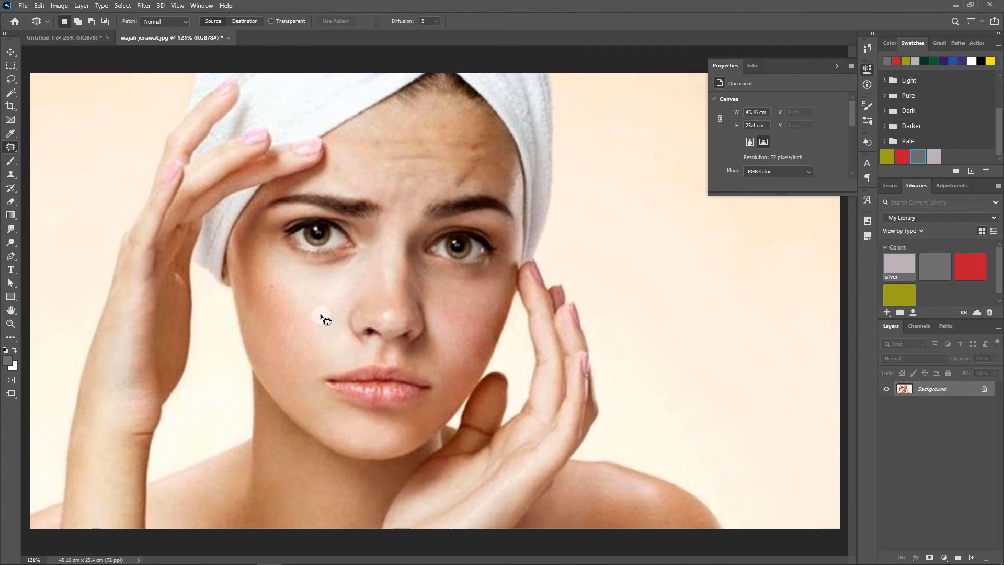
pyautogui.hotkey('ctrl', 'z')
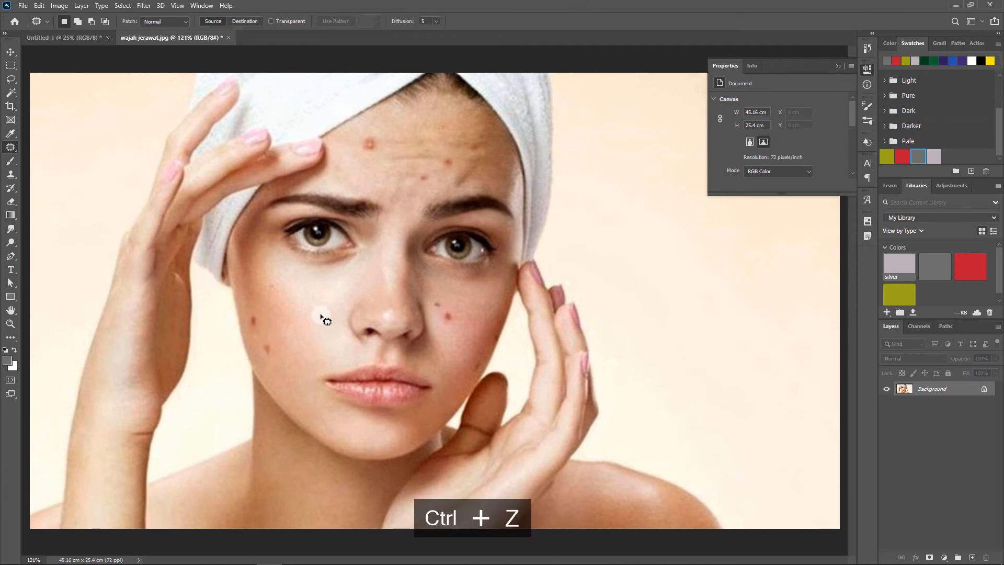
pyautogui.hotkey('ctrl', 'z')
pyautogui.click(14, 148)
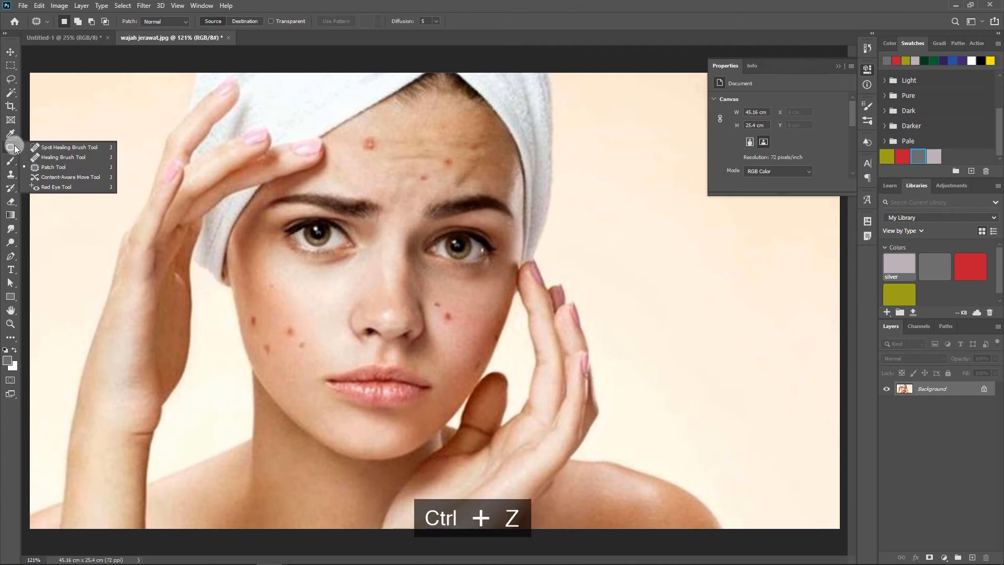
pyautogui.click(503, 31)
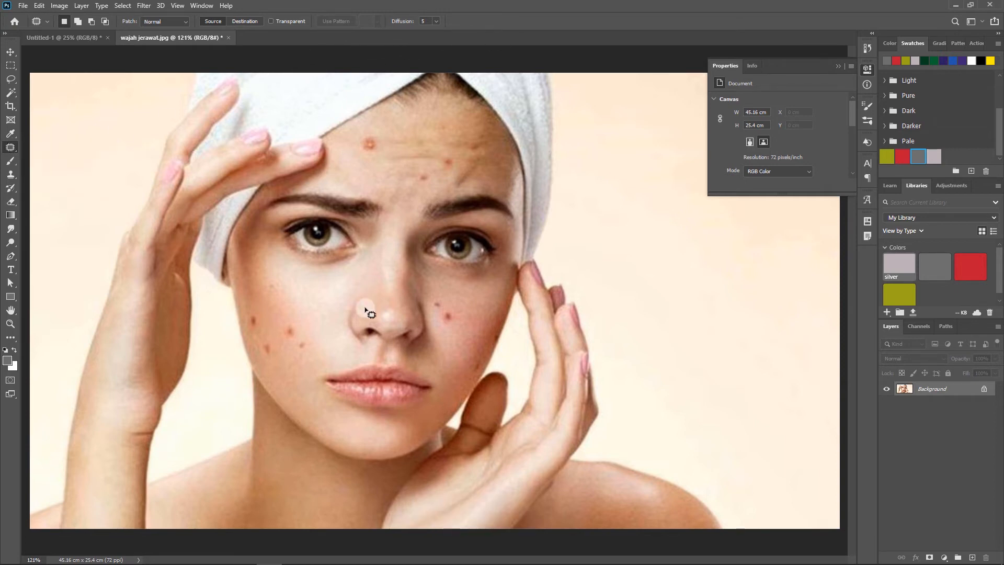
pyautogui.hotkey('ctrl', 'z')
pyautogui.rightClick(11, 147)
pyautogui.click(72, 166)
# Step: Outline the large blemish on the forehead, patch it with the clean skin beside it, and deselect
pyautogui.scroll(1, 359, 126)
pyautogui.scroll(3, 361, 126)
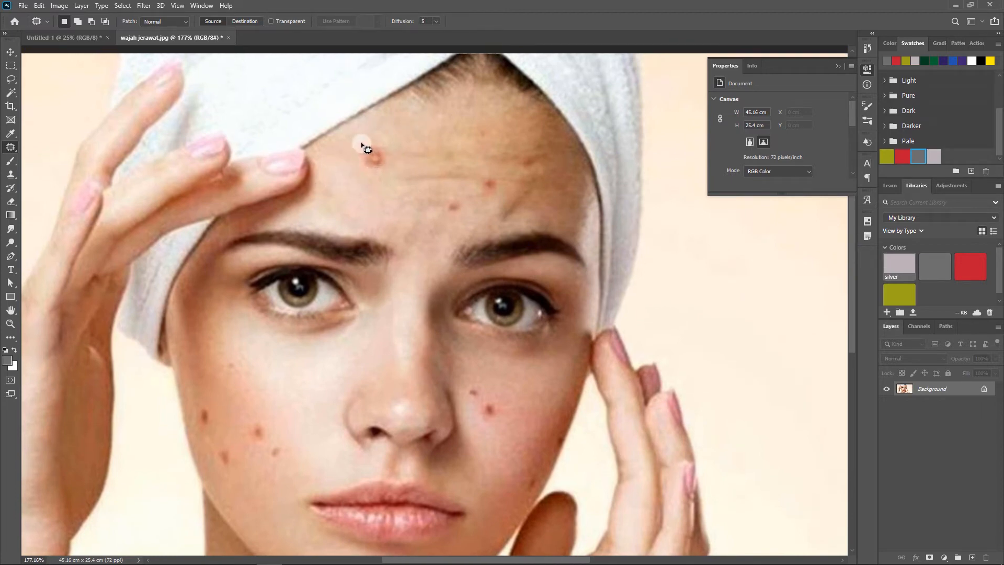
pyautogui.moveTo(361, 143)
pyautogui.mouseDown()
pyautogui.moveTo(390, 148)
pyautogui.moveTo(393, 168)
pyautogui.moveTo(374, 184)
pyautogui.moveTo(344, 157)
pyautogui.moveTo(362, 141)
pyautogui.mouseUp()
pyautogui.moveTo(362, 163); pyautogui.dragTo(422, 131)
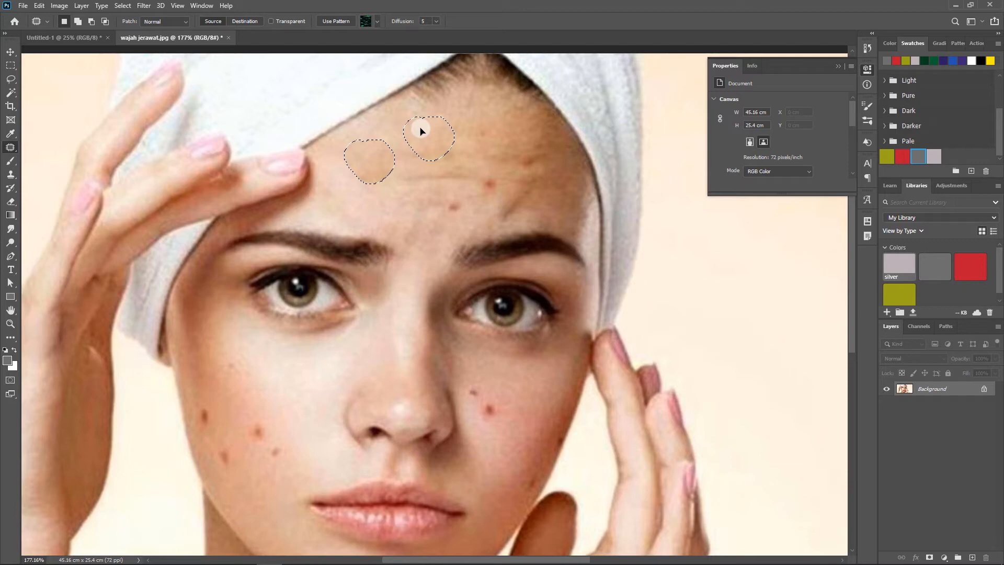
pyautogui.moveTo(421, 131); pyautogui.dragTo(421, 130)
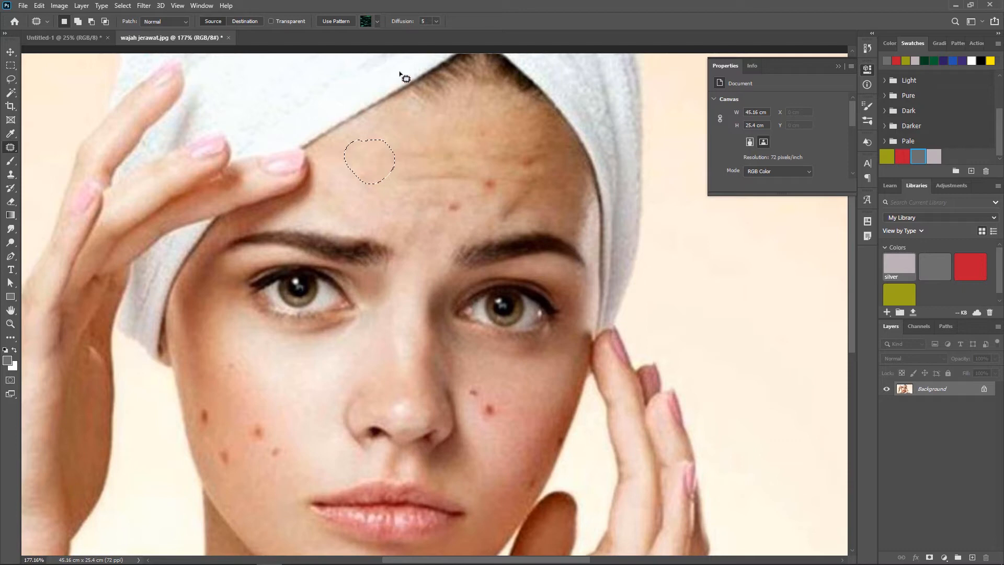
pyautogui.click(123, 5)
pyautogui.click(138, 26)
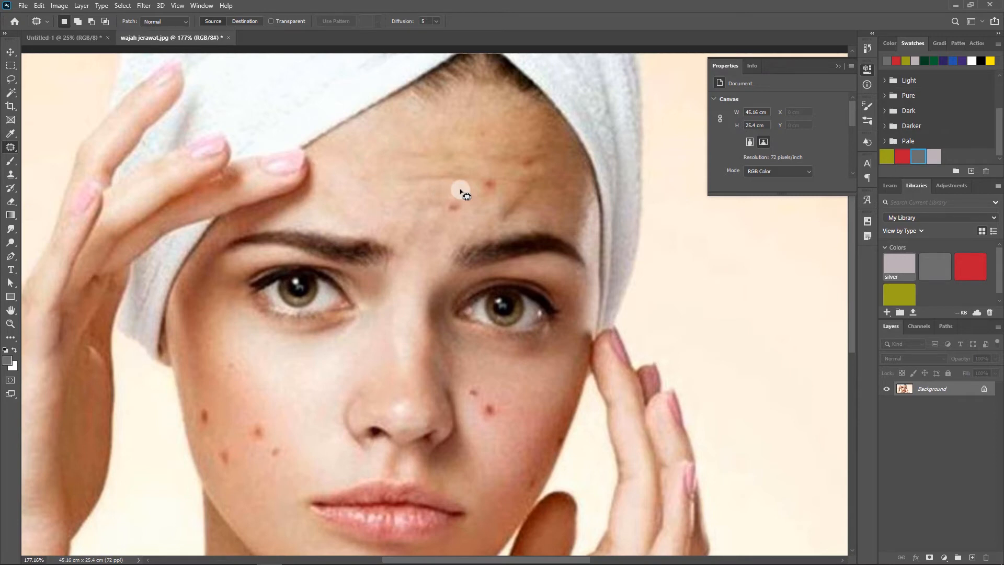
# Step: Patch the two remaining red blemishes above the eyebrows with nearby clean forehead skin and deselect
pyautogui.moveTo(462, 194)
pyautogui.mouseDown()
pyautogui.moveTo(481, 210)
pyautogui.moveTo(454, 231)
pyautogui.moveTo(436, 212)
pyautogui.moveTo(445, 198)
pyautogui.moveTo(382, 180)
pyautogui.mouseUp()
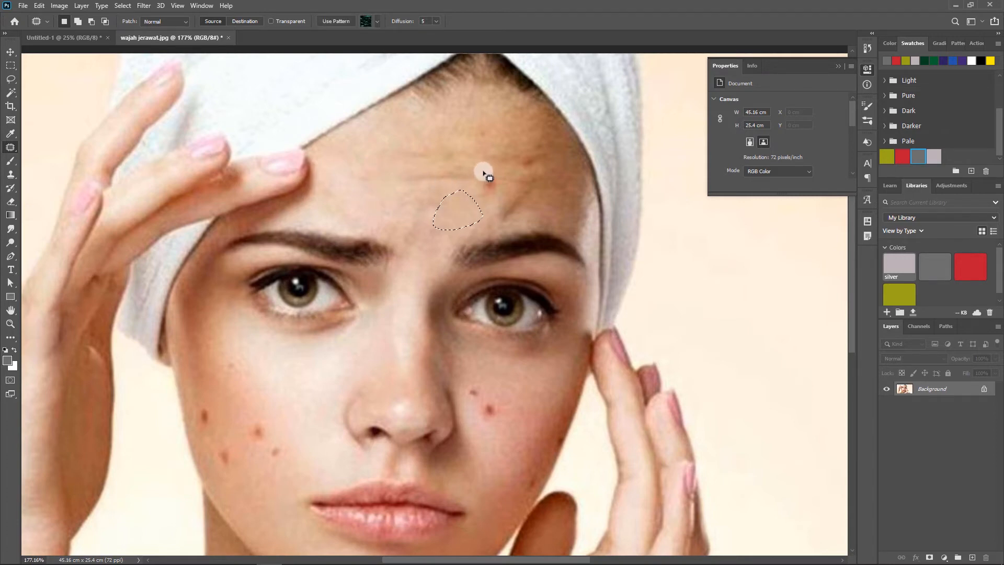
pyautogui.moveTo(485, 175)
pyautogui.mouseDown()
pyautogui.moveTo(505, 192)
pyautogui.moveTo(482, 199)
pyautogui.moveTo(485, 176)
pyautogui.mouseUp()
pyautogui.moveTo(489, 184); pyautogui.dragTo(448, 203)
pyautogui.hotkey('ctrl', 'd')
# Step: Patch the dark blemish on the outer edge of the photo's right cheek with clean skin from higher along the edge and deselect
pyautogui.scroll(1, 570, 437)
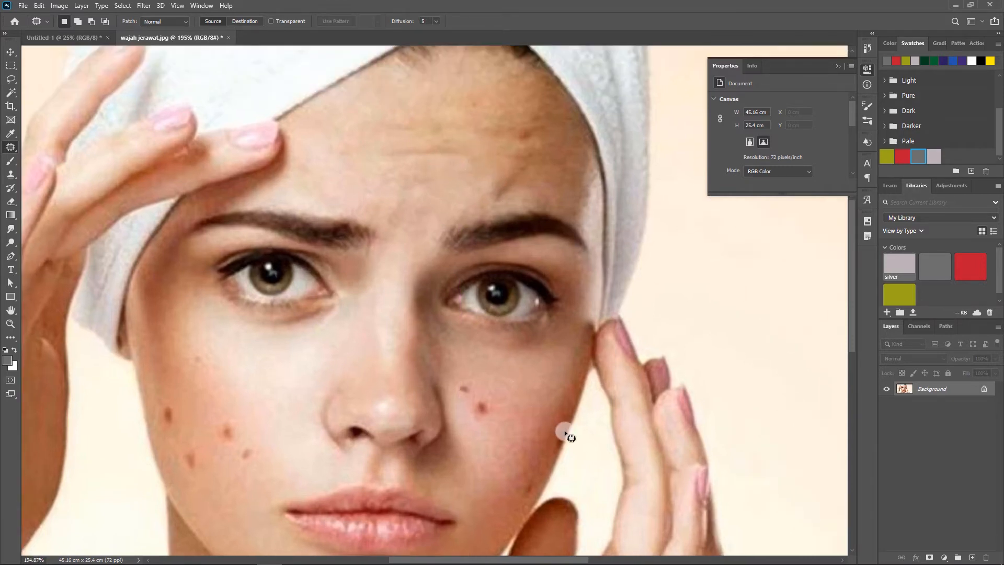
pyautogui.scroll(2, 570, 437)
pyautogui.scroll(3, 525, 232)
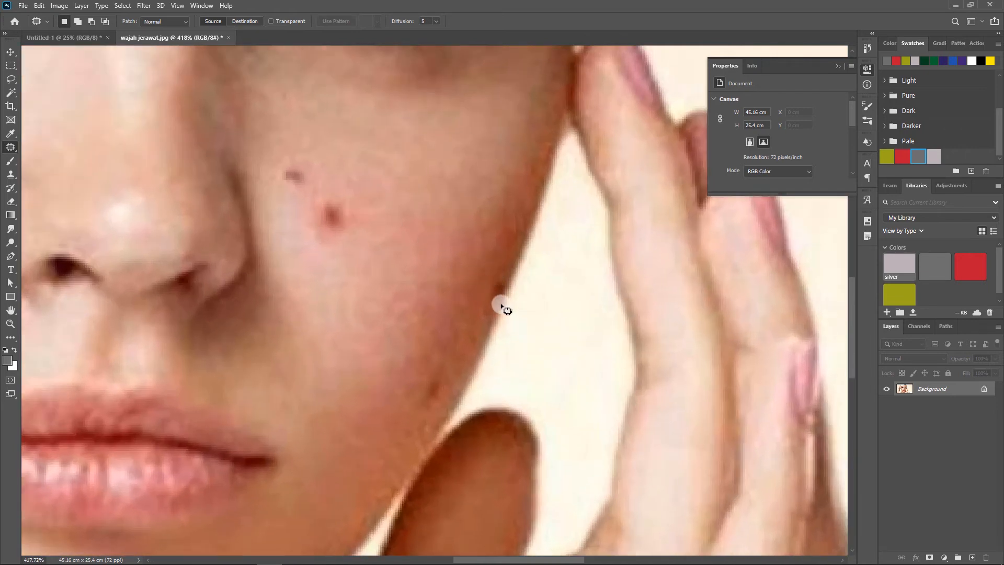
pyautogui.moveTo(481, 290)
pyautogui.mouseDown()
pyautogui.moveTo(511, 278)
pyautogui.moveTo(515, 305)
pyautogui.moveTo(485, 343)
pyautogui.moveTo(477, 298)
pyautogui.moveTo(522, 211)
pyautogui.moveTo(538, 217)
pyautogui.moveTo(523, 205)
pyautogui.mouseUp()
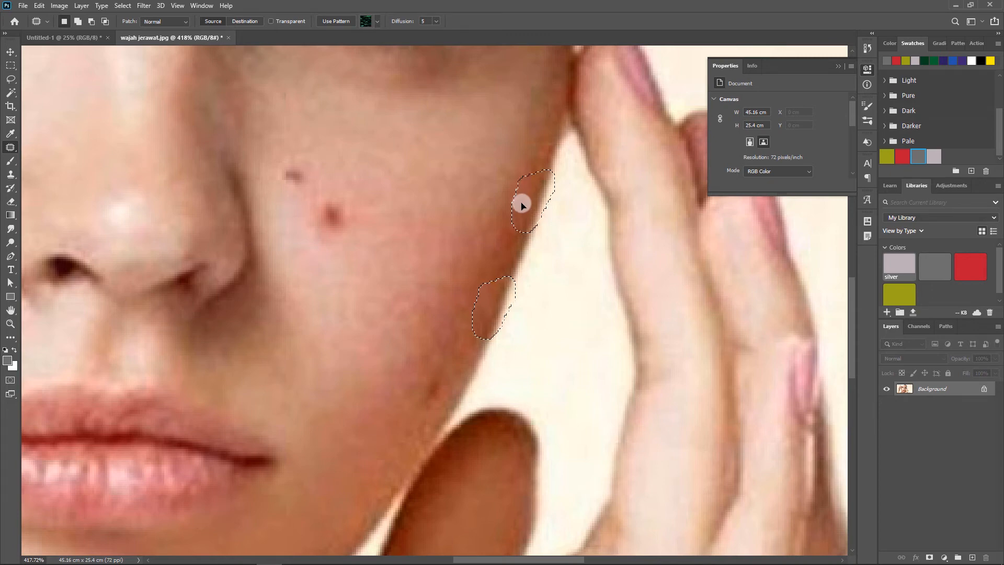
pyautogui.moveTo(521, 206); pyautogui.dragTo(522, 205)
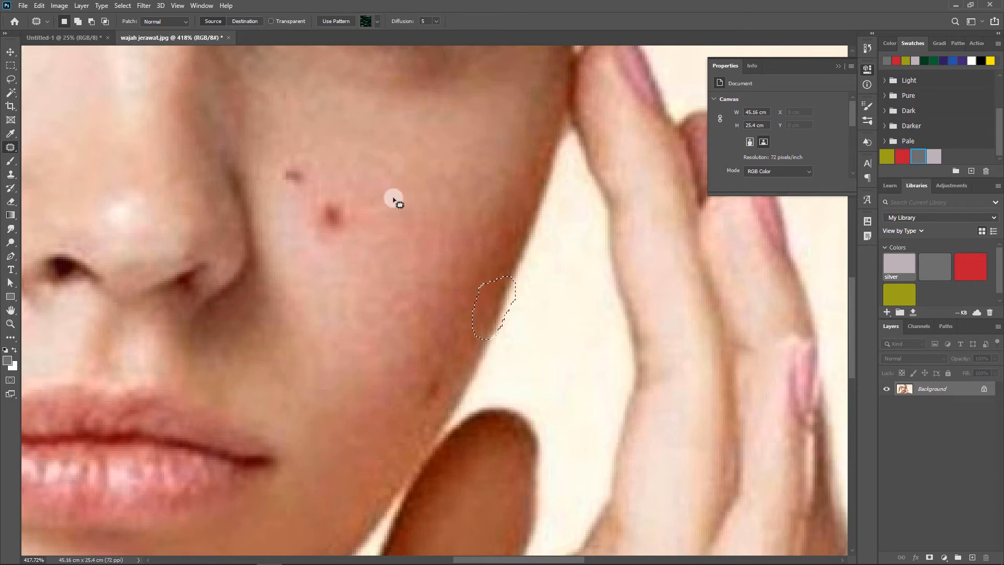
pyautogui.click(375, 196)
# Step: Patch the red blemishes beside the nose and the one low on the photo's right cheek with clean skin
pyautogui.scroll(-3, 392, 242)
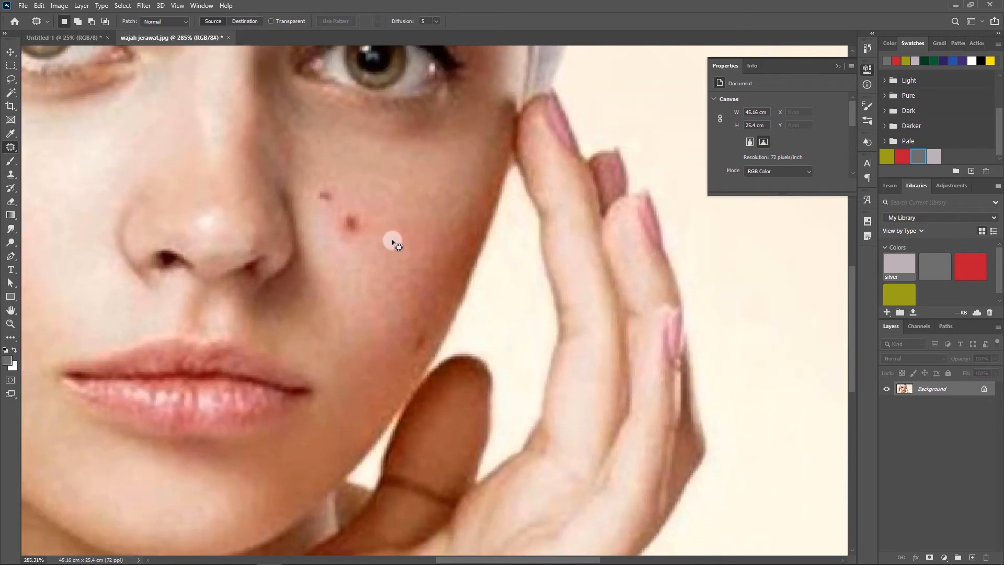
pyautogui.moveTo(376, 194)
pyautogui.mouseDown()
pyautogui.moveTo(383, 235)
pyautogui.moveTo(336, 226)
pyautogui.moveTo(354, 204)
pyautogui.moveTo(361, 278)
pyautogui.mouseUp()
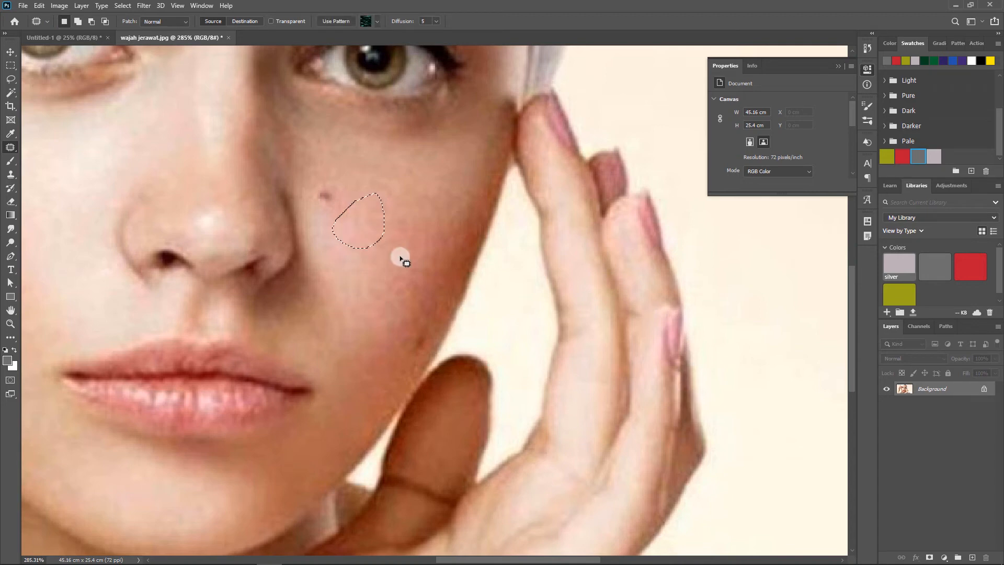
pyautogui.click(411, 248)
pyautogui.moveTo(345, 182)
pyautogui.mouseDown()
pyautogui.moveTo(357, 217)
pyautogui.moveTo(311, 211)
pyautogui.moveTo(320, 180)
pyautogui.moveTo(364, 265)
pyautogui.mouseUp()
pyautogui.scroll(-2, 365, 265)
pyautogui.moveTo(406, 292)
pyautogui.mouseDown()
pyautogui.moveTo(419, 304)
pyautogui.moveTo(396, 339)
pyautogui.moveTo(405, 293)
pyautogui.moveTo(396, 254)
pyautogui.mouseUp()
pyautogui.click(395, 254)
# Step: Patch the red and brown blemishes on the photo's left cheek with nearby clean skin and clear the selection
pyautogui.scroll(-2, 196, 270)
pyautogui.scroll(-2, 219, 230)
pyautogui.scroll(2, 441, 262)
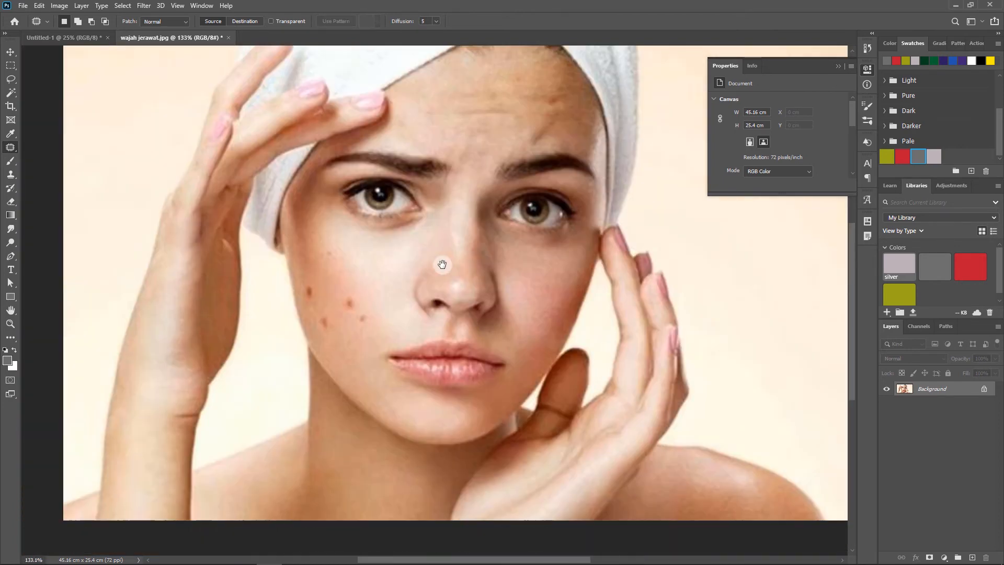
pyautogui.scroll(2, 369, 304)
pyautogui.moveTo(369, 304)
pyautogui.mouseDown()
pyautogui.moveTo(366, 333)
pyautogui.moveTo(364, 313)
pyautogui.mouseUp()
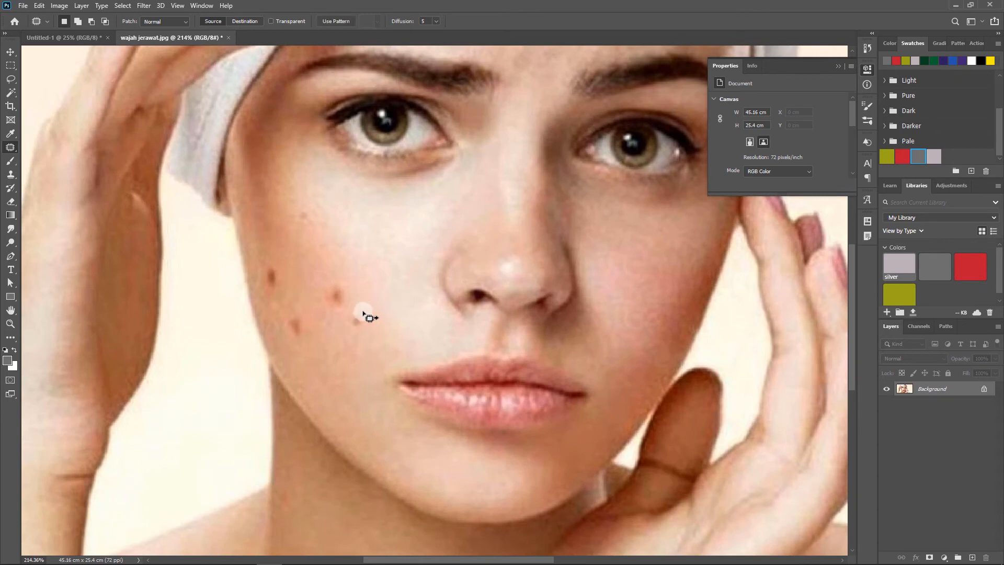
pyautogui.moveTo(345, 263)
pyautogui.mouseDown()
pyautogui.moveTo(365, 296)
pyautogui.moveTo(339, 326)
pyautogui.moveTo(319, 281)
pyautogui.moveTo(339, 264)
pyautogui.mouseUp()
pyautogui.moveTo(343, 307); pyautogui.dragTo(380, 267)
pyautogui.hotkey('ctrl', 'd')
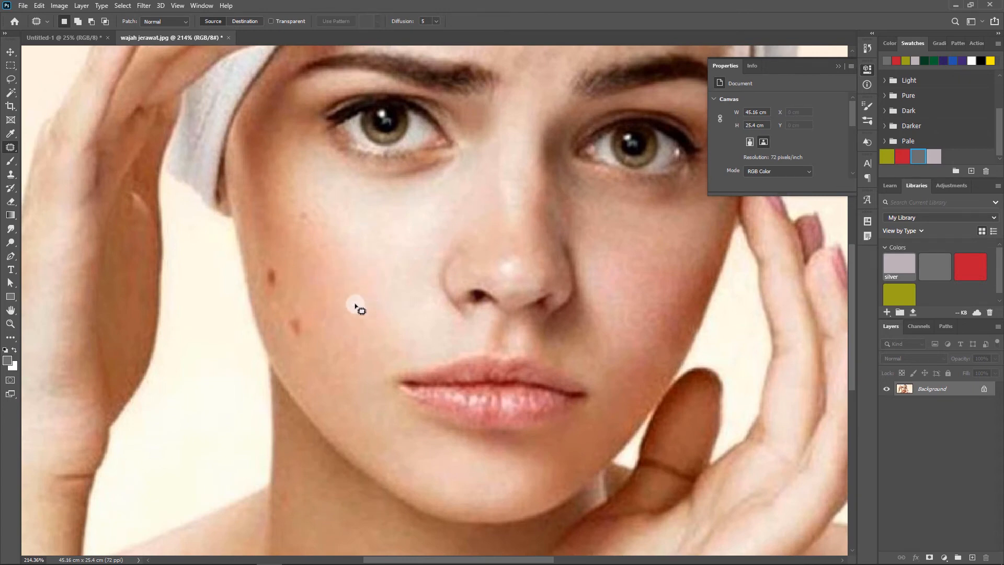
pyautogui.moveTo(311, 287)
pyautogui.mouseDown()
pyautogui.moveTo(298, 343)
pyautogui.moveTo(282, 310)
pyautogui.moveTo(318, 278)
pyautogui.moveTo(276, 262)
pyautogui.moveTo(275, 307)
pyautogui.moveTo(280, 267)
pyautogui.moveTo(347, 287)
pyautogui.mouseUp()
pyautogui.hotkey('ctrl', 'd')
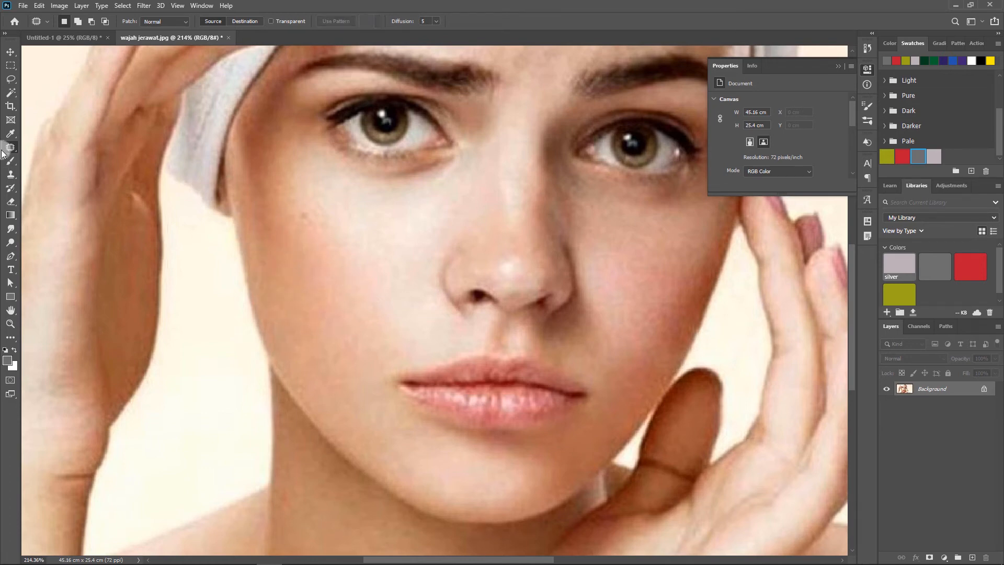
pyautogui.rightClick(6, 152)
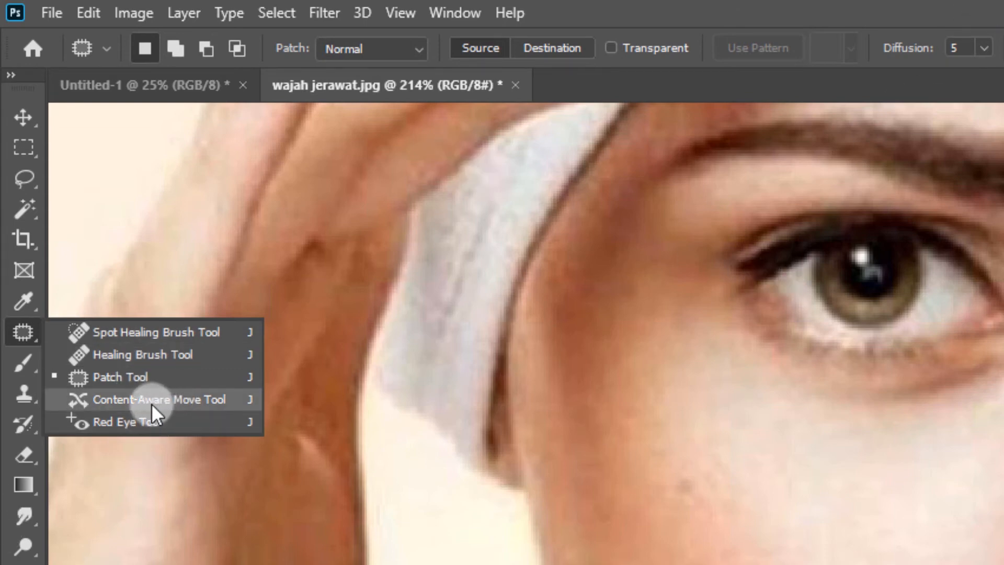
pyautogui.press('Escape')
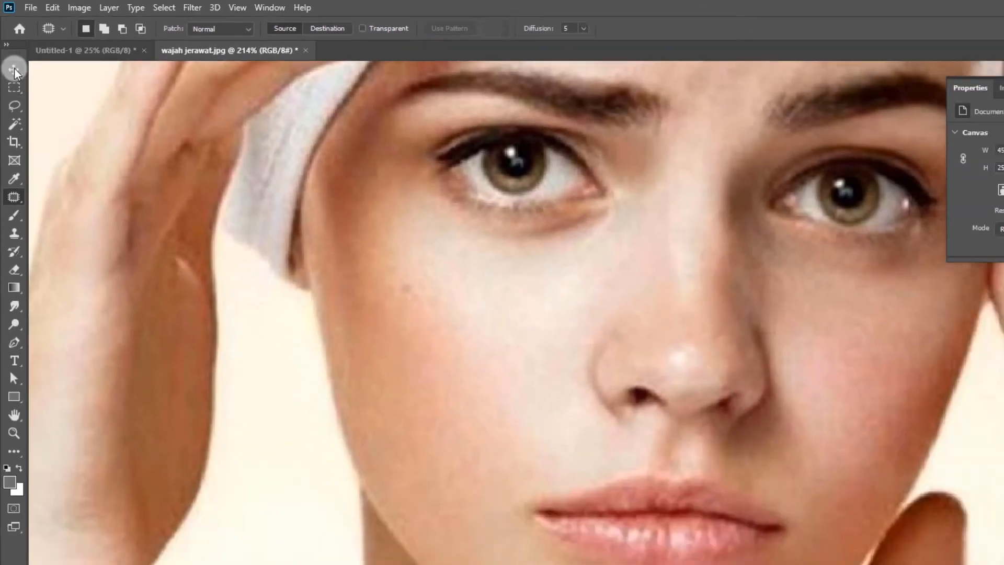
# Step: Switch to the Move Tool and view the whole retouched face photo at 100%
pyautogui.click(14, 69)
pyautogui.hotkey('ctrl', '0')
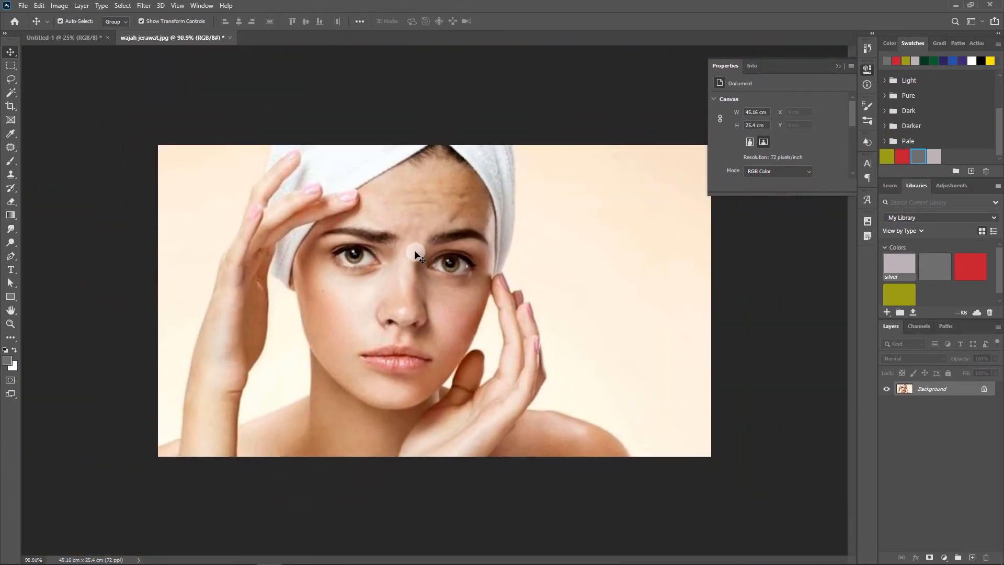
pyautogui.hotkey('ctrl', '1')
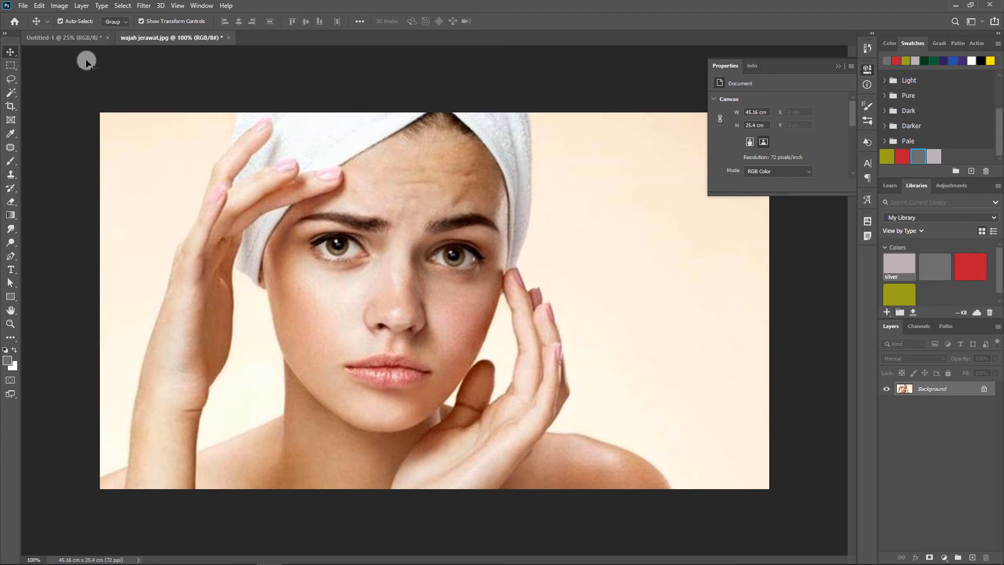
# Step: Open the pantai beach photo from the Bahan tutorial folder
pyautogui.click(23, 6)
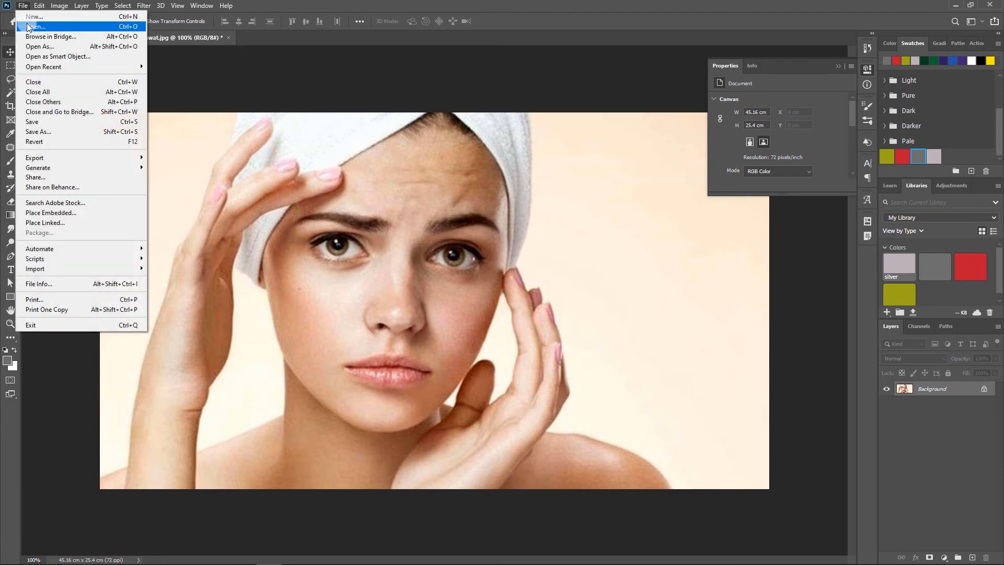
pyautogui.click(34, 27)
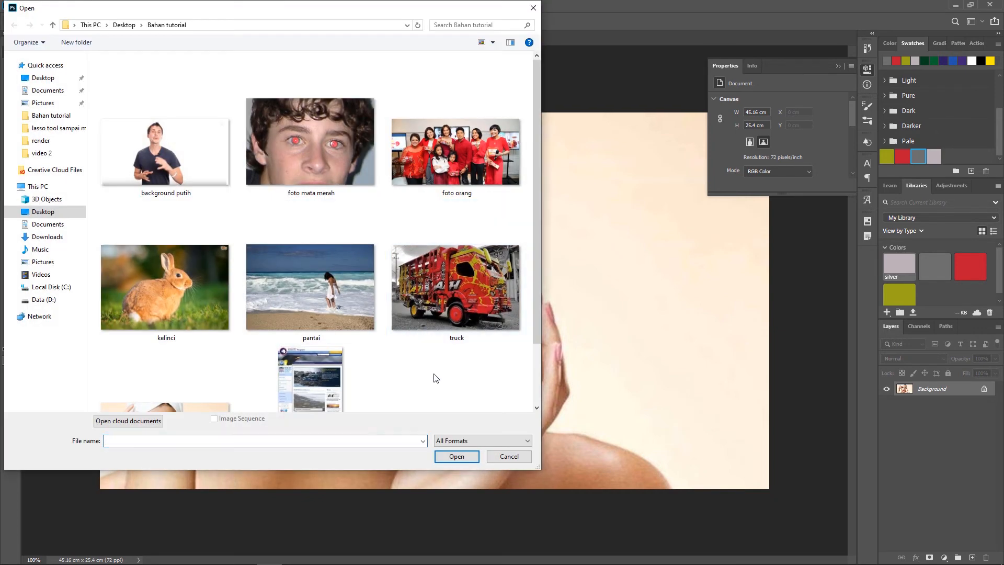
pyautogui.click(283, 286)
pyautogui.click(458, 457)
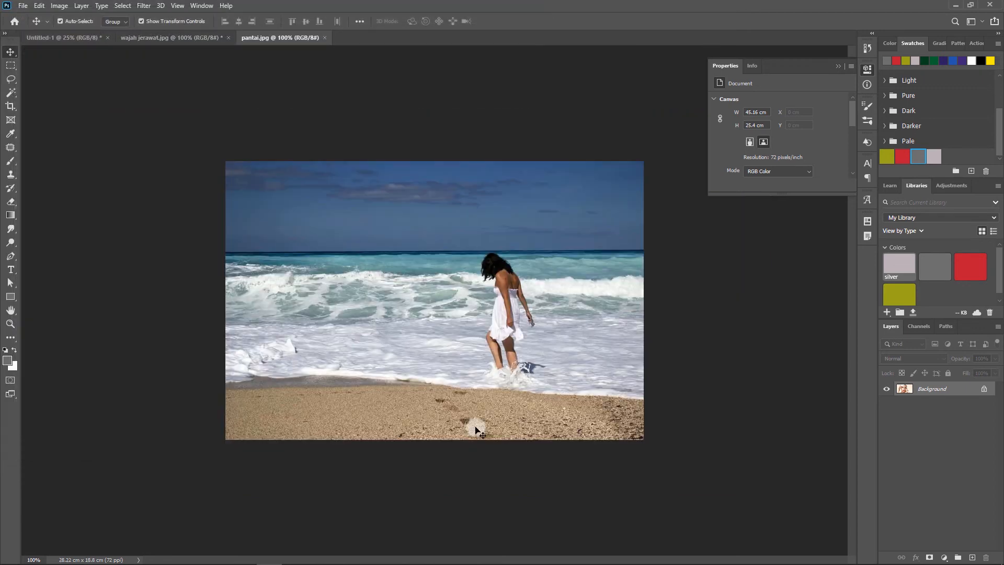
pyautogui.scroll(1, 654, 244)
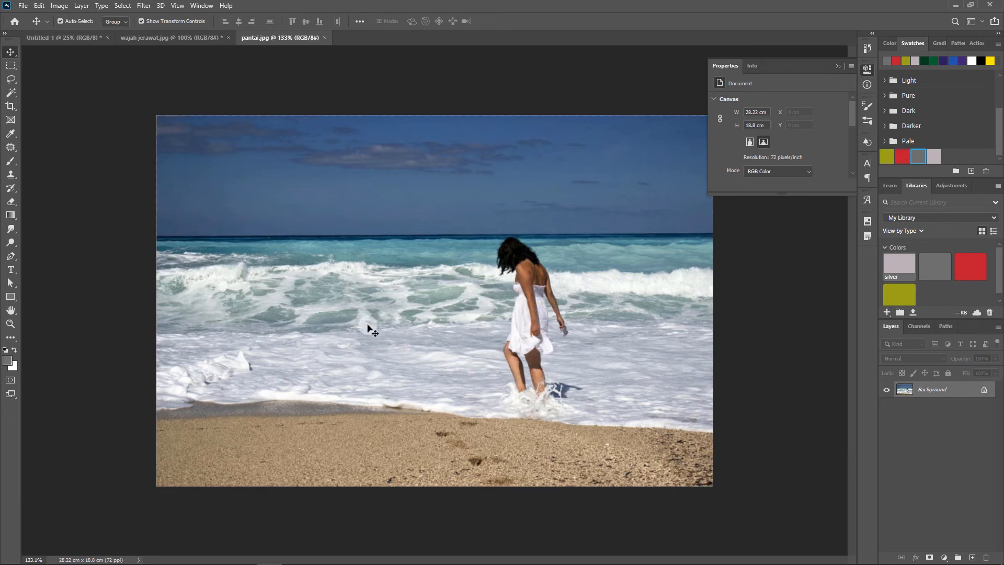
pyautogui.scroll(1, 368, 328)
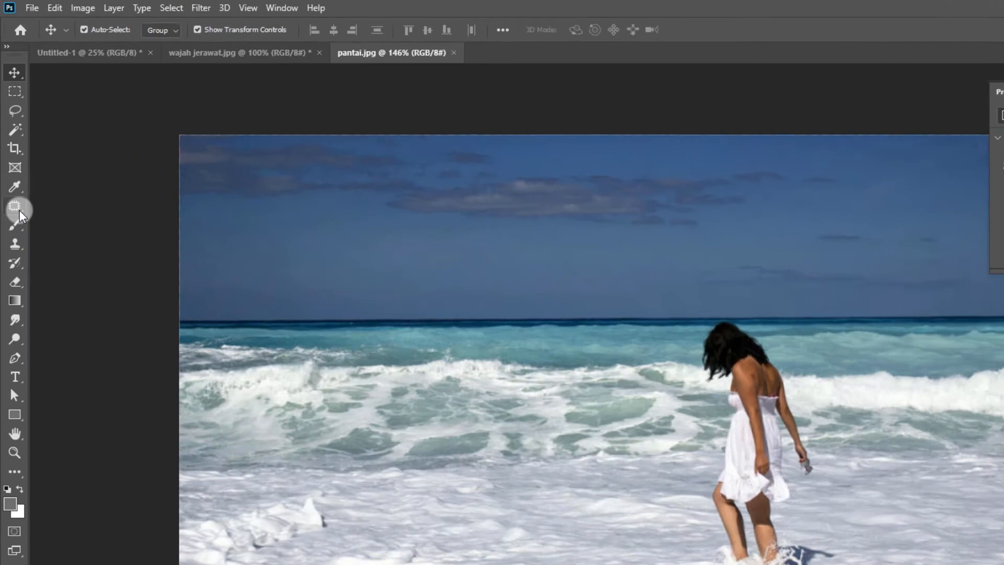
# Step: Outline the woman, including her feet, the splash and her shadow, with the Content-Aware Move Tool
pyautogui.rightClick(11, 147)
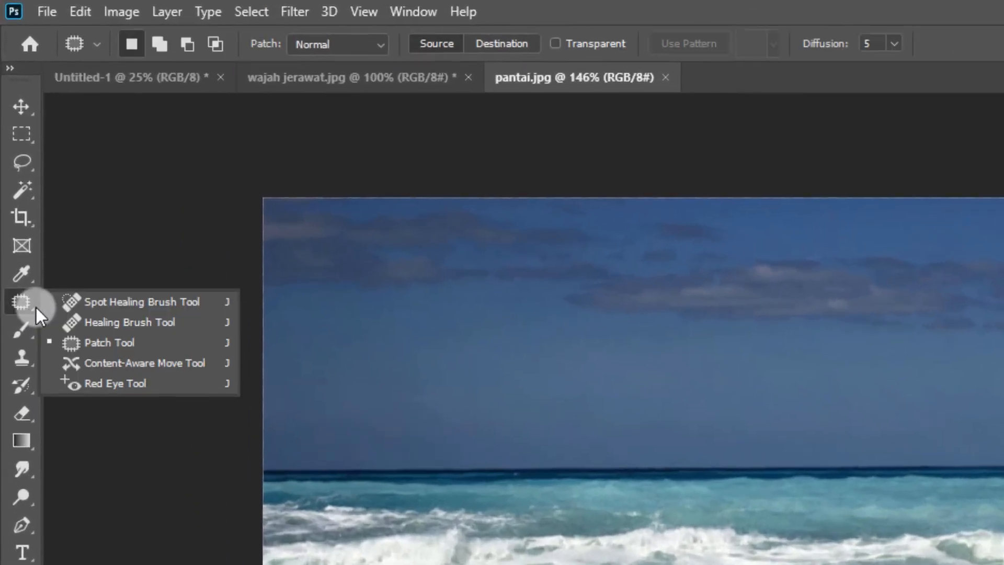
pyautogui.click(169, 365)
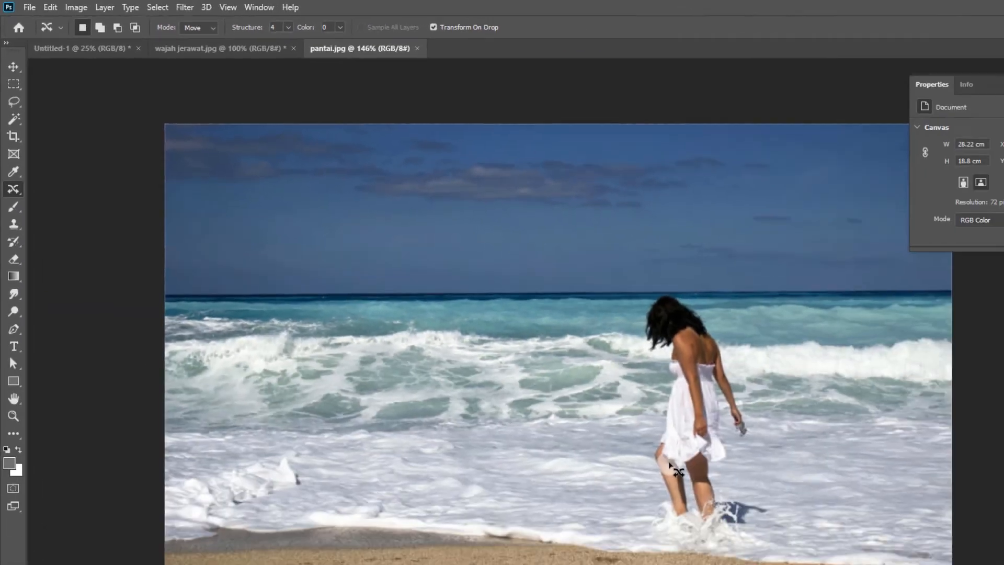
pyautogui.scroll(2, 527, 366)
pyautogui.scroll(1, 527, 366)
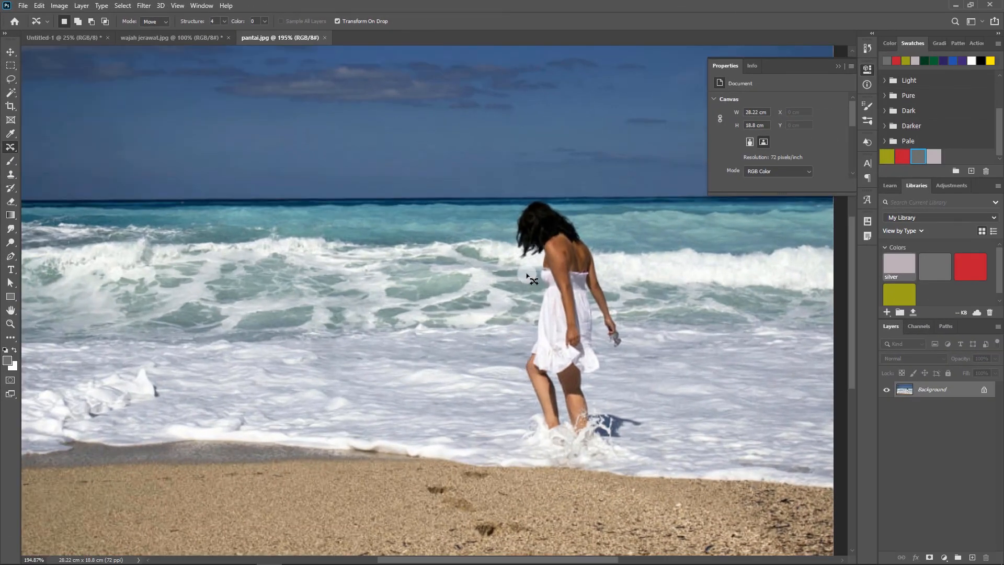
pyautogui.moveTo(512, 259)
pyautogui.mouseDown()
pyautogui.moveTo(507, 220)
pyautogui.moveTo(519, 199)
pyautogui.mouseUp()
pyautogui.moveTo(589, 211)
pyautogui.mouseDown()
pyautogui.moveTo(631, 348)
pyautogui.moveTo(637, 455)
pyautogui.moveTo(586, 463)
pyautogui.moveTo(538, 441)
pyautogui.moveTo(518, 361)
pyautogui.moveTo(527, 264)
pyautogui.mouseUp()
# Step: Move the outlined woman well to the left and slightly above her original height, apply the move and deselect
pyautogui.moveTo(560, 270); pyautogui.dragTo(346, 255)
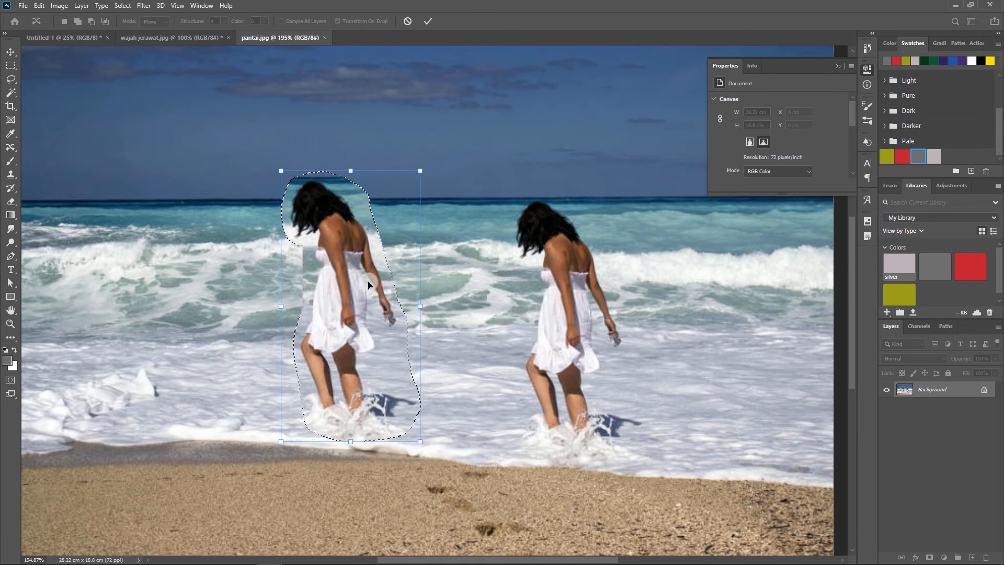
pyautogui.press('Return')
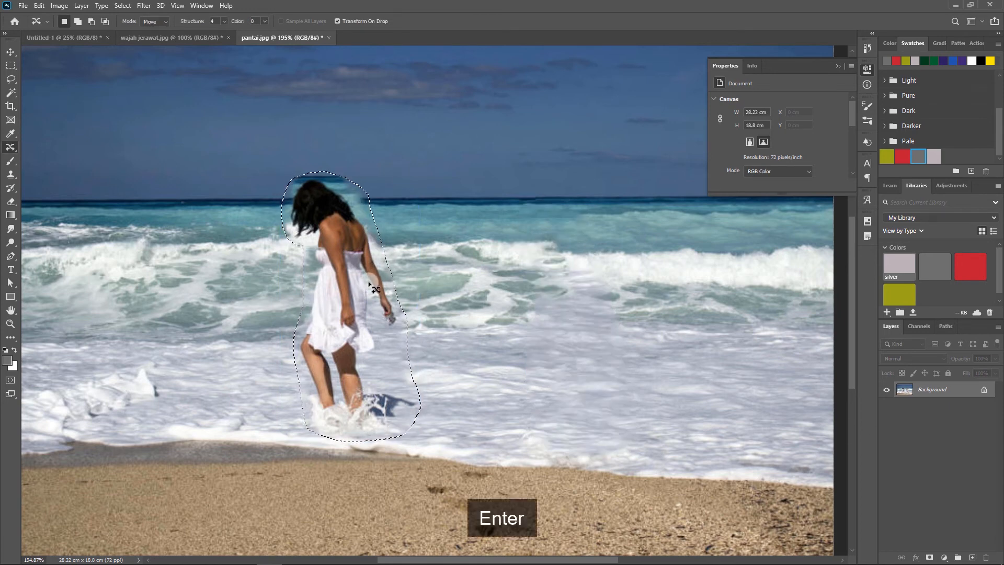
pyautogui.scroll(-2, 368, 285)
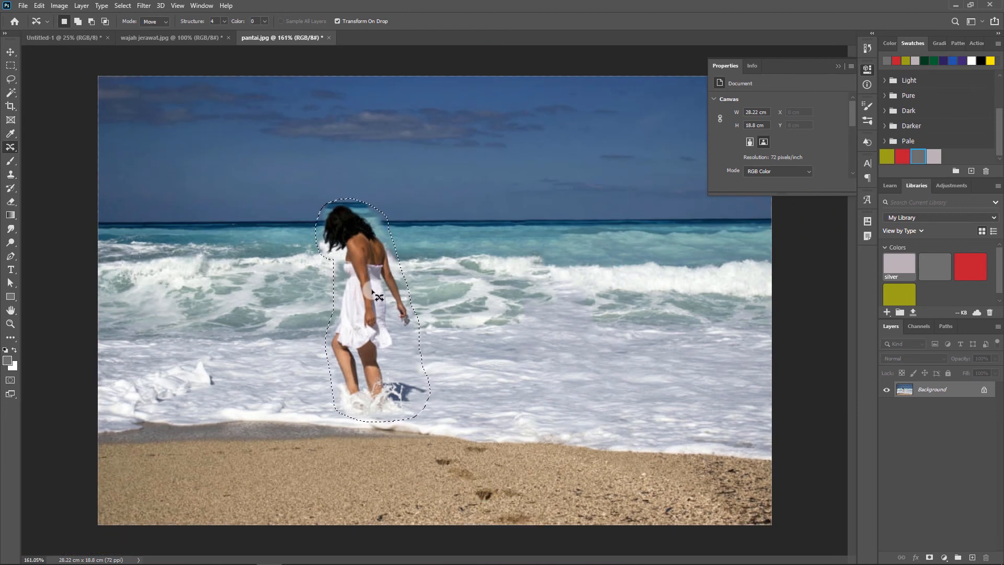
pyautogui.click(518, 330)
pyautogui.click(359, 245)
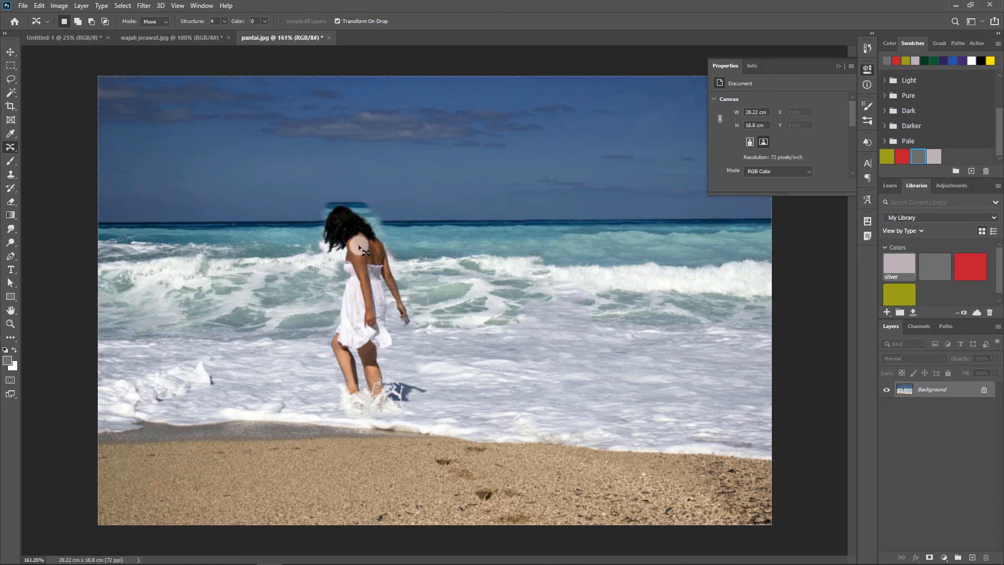
# Step: Undo the deselection and the content-aware move, going back to the selection around the woman's original position
pyautogui.click(11, 146)
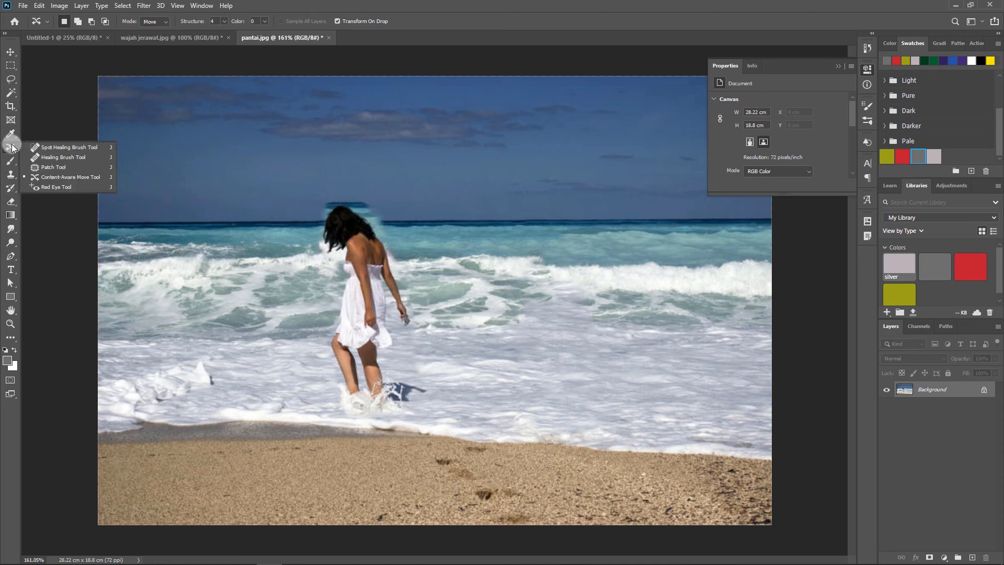
pyautogui.click(358, 241)
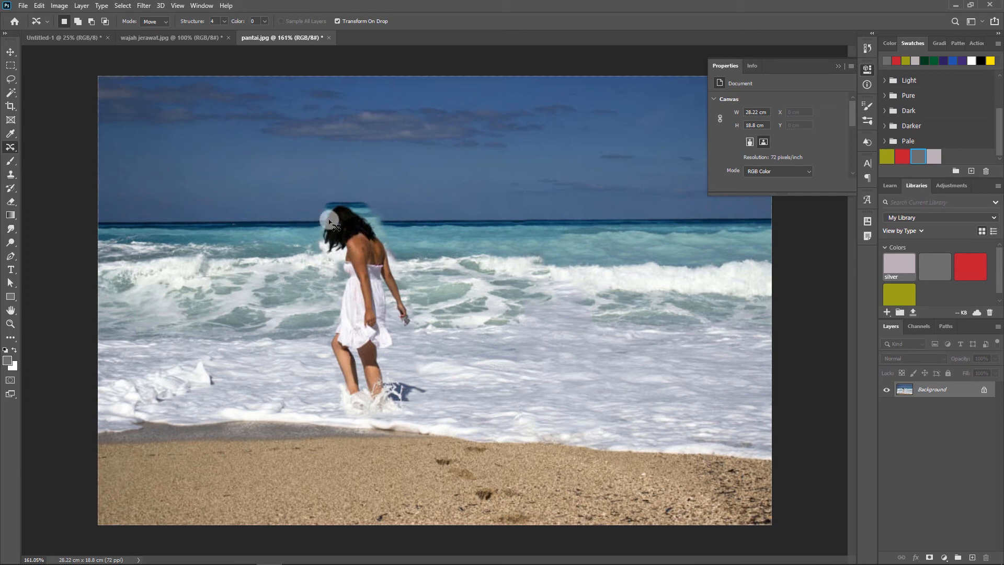
pyautogui.moveTo(361, 211); pyautogui.dragTo(338, 202)
pyautogui.hotkey('ctrl', 'z')
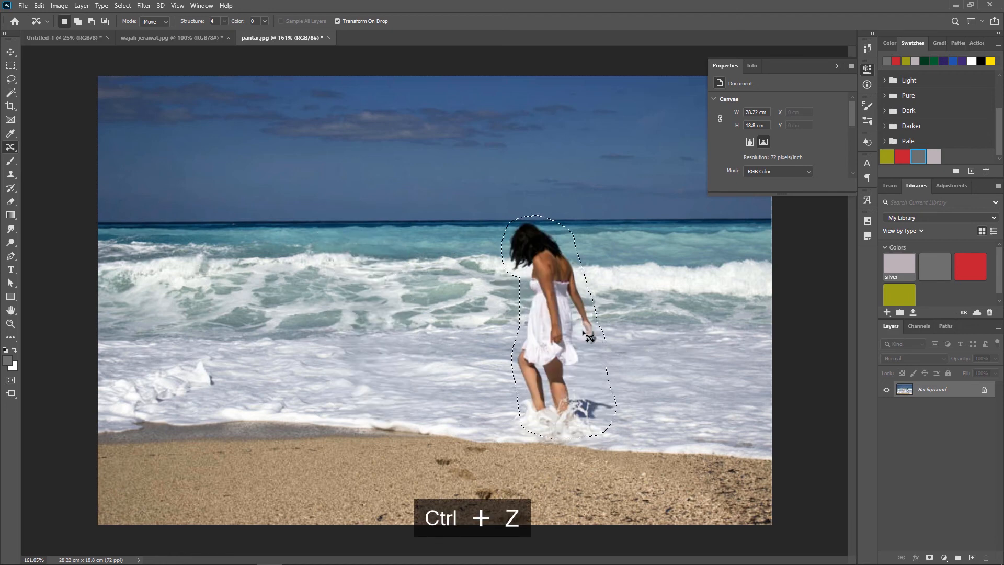
# Step: Move the selected woman a shorter distance left at her original height, keeping the horizon aligned, apply the move and deselect
pyautogui.click(553, 276)
pyautogui.moveTo(553, 276); pyautogui.dragTo(432, 268)
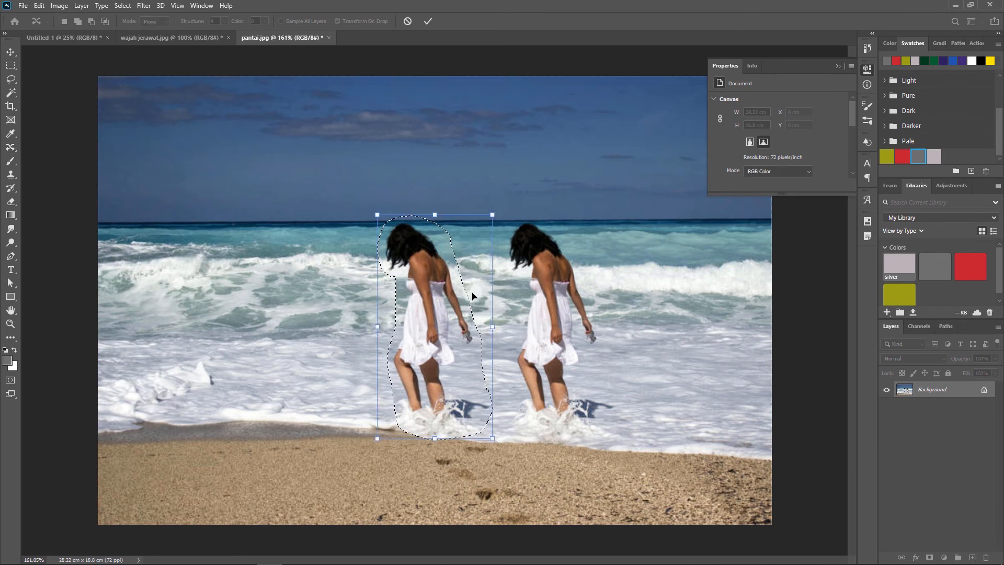
pyautogui.press('Return')
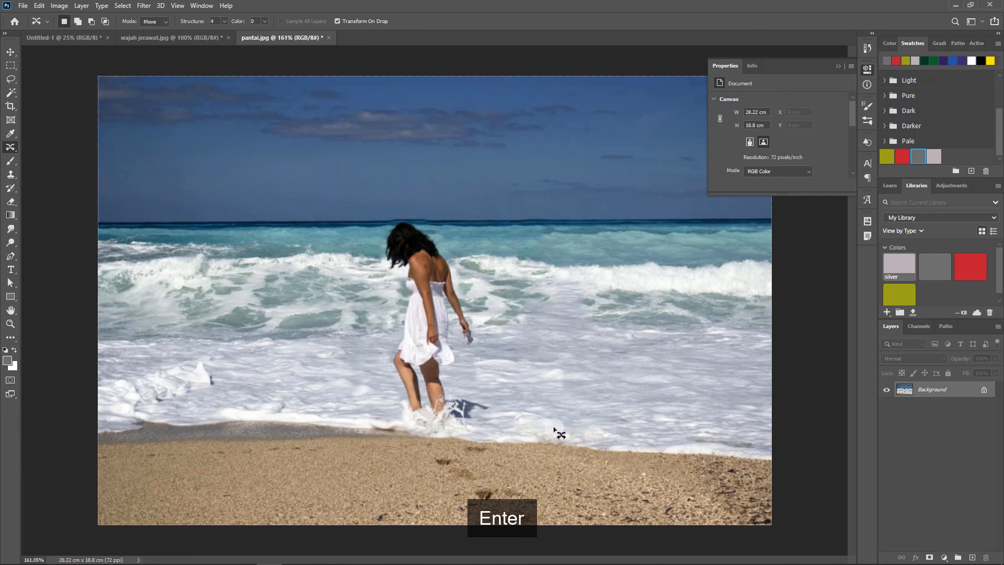
pyautogui.click(573, 311)
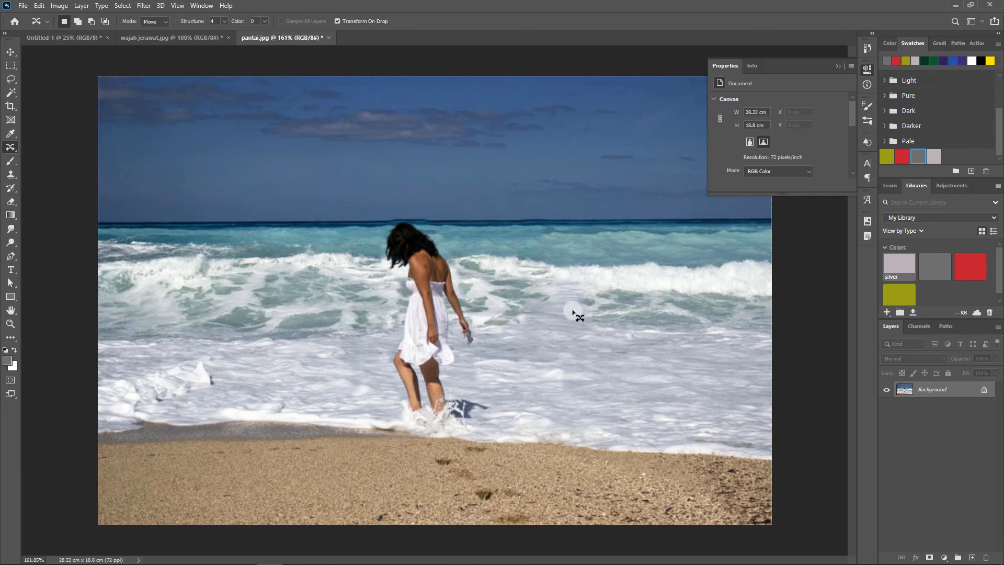
pyautogui.click(427, 225)
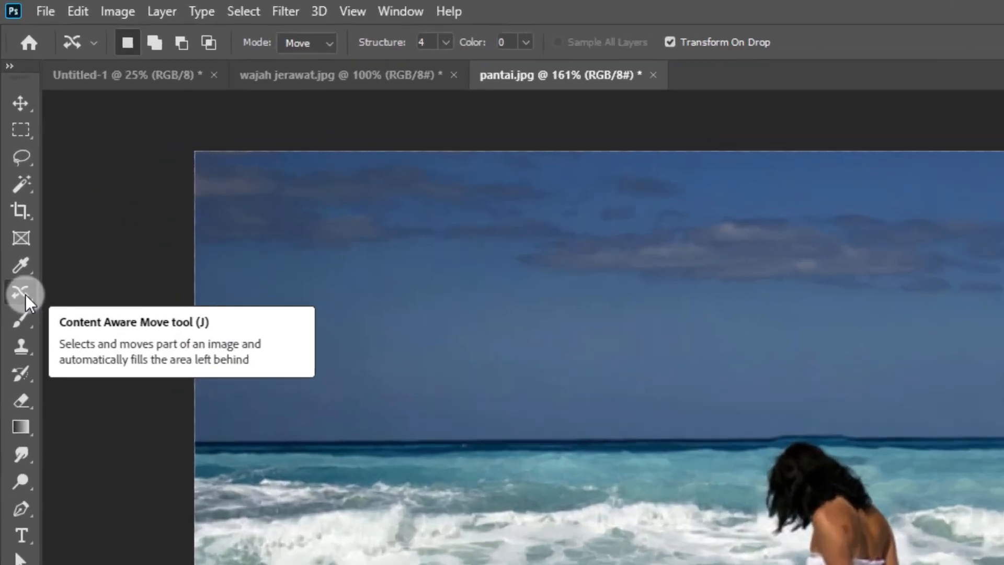
# Step: Choose the Red Eye Tool and open the foto mata merah image from the Bahan tutorial folder
pyautogui.rightClick(12, 150)
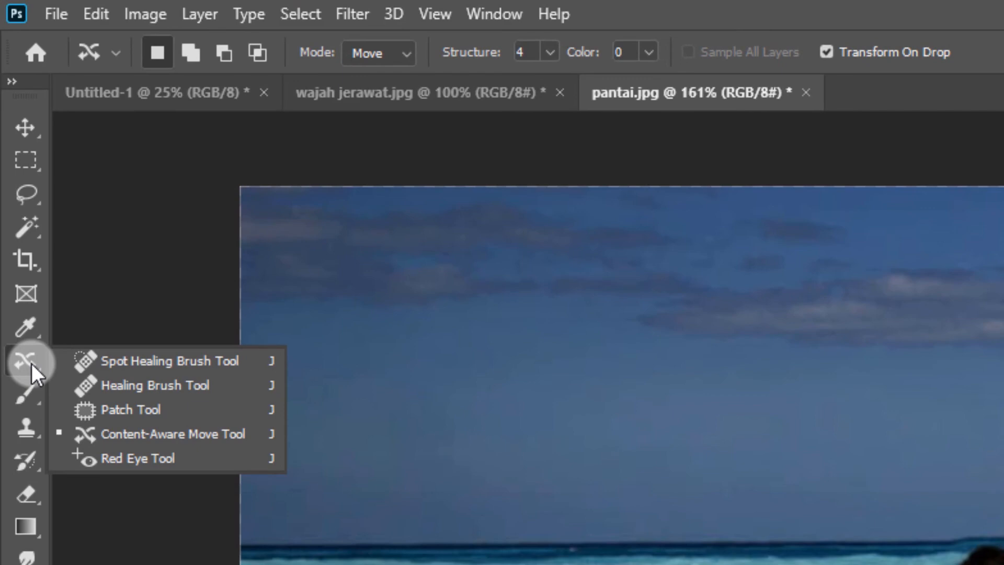
pyautogui.click(167, 464)
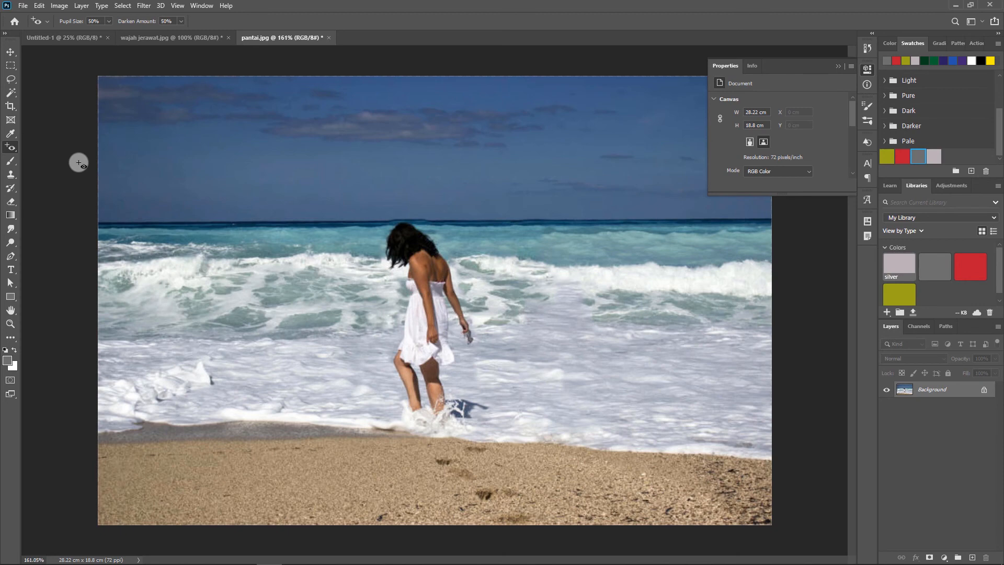
pyautogui.click(38, 6)
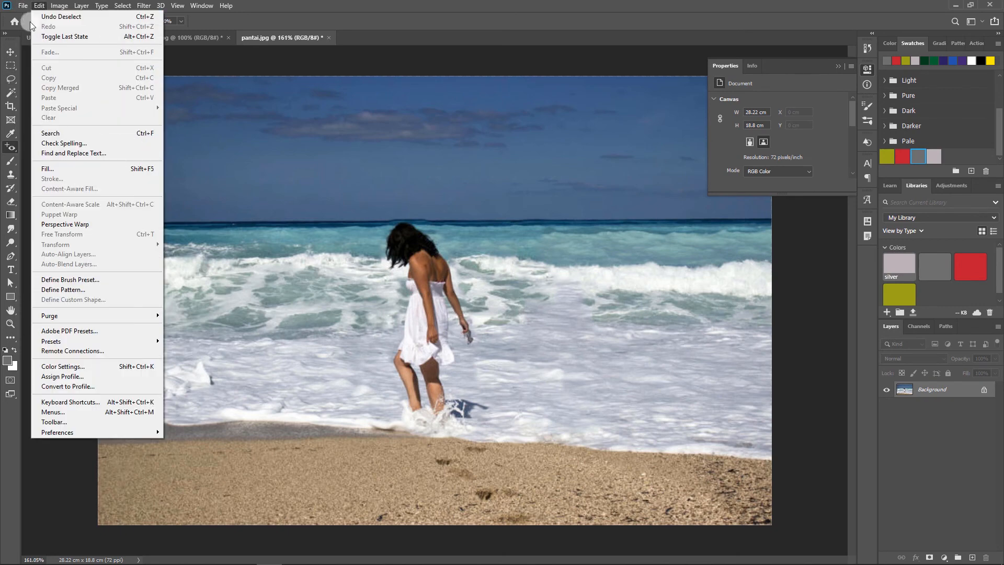
pyautogui.moveTo(23, 6)
pyautogui.click(50, 27)
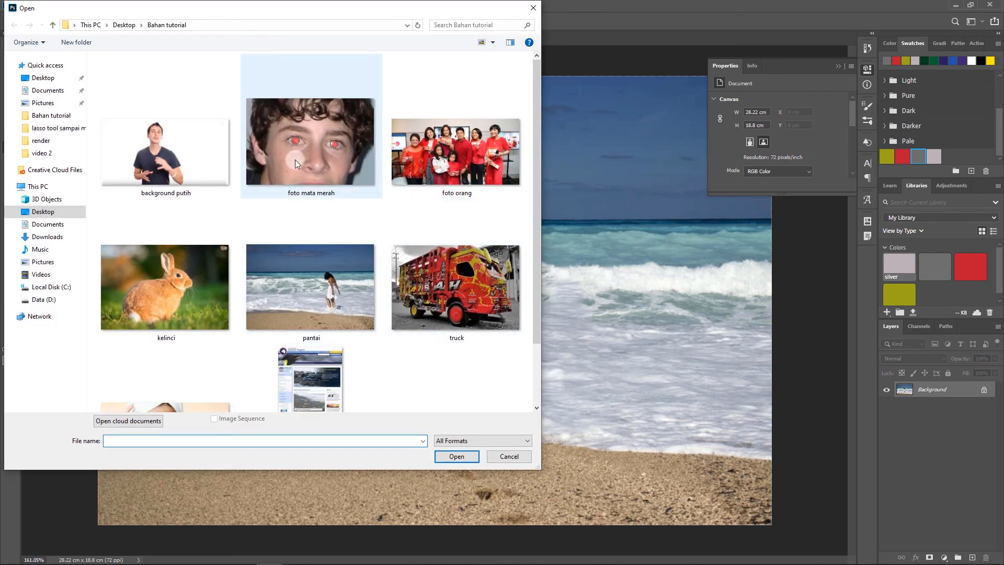
pyautogui.click(296, 164)
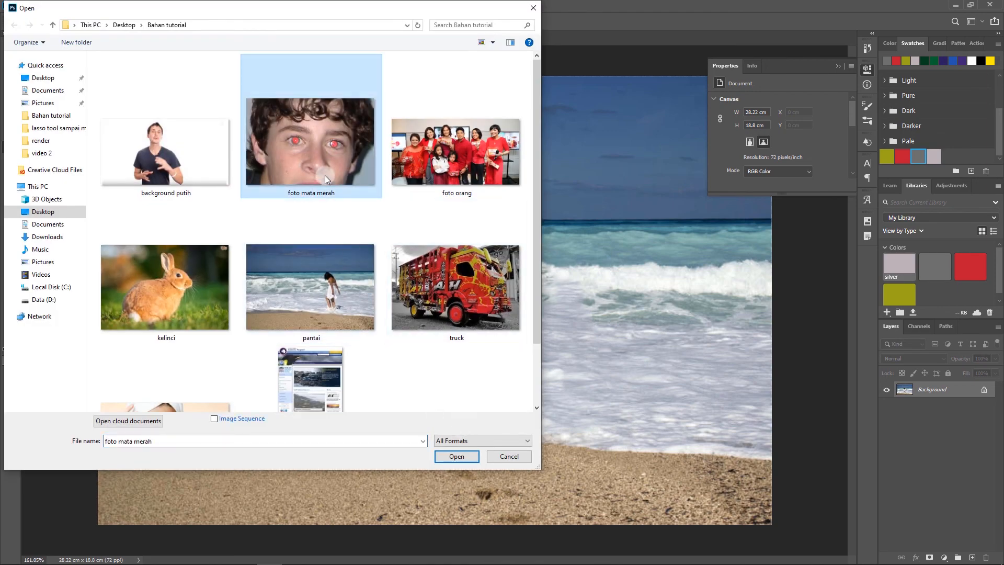
pyautogui.click(456, 456)
pyautogui.hotkey('ctrl', '+')
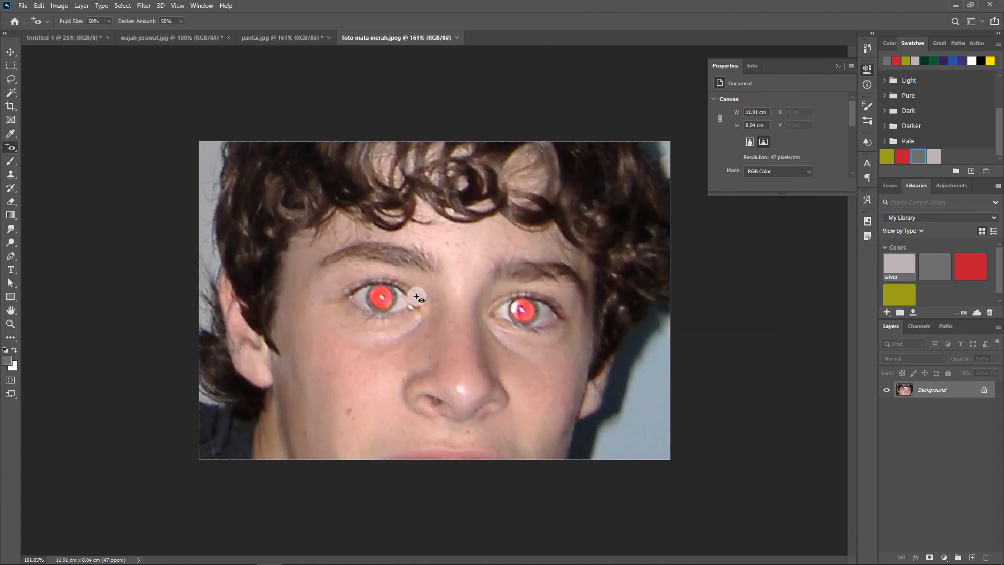
# Step: Remove the red from the eye on the photo's left side by enclosing it with the Red Eye Tool
pyautogui.scroll(2, 417, 297)
pyautogui.scroll(1, 417, 297)
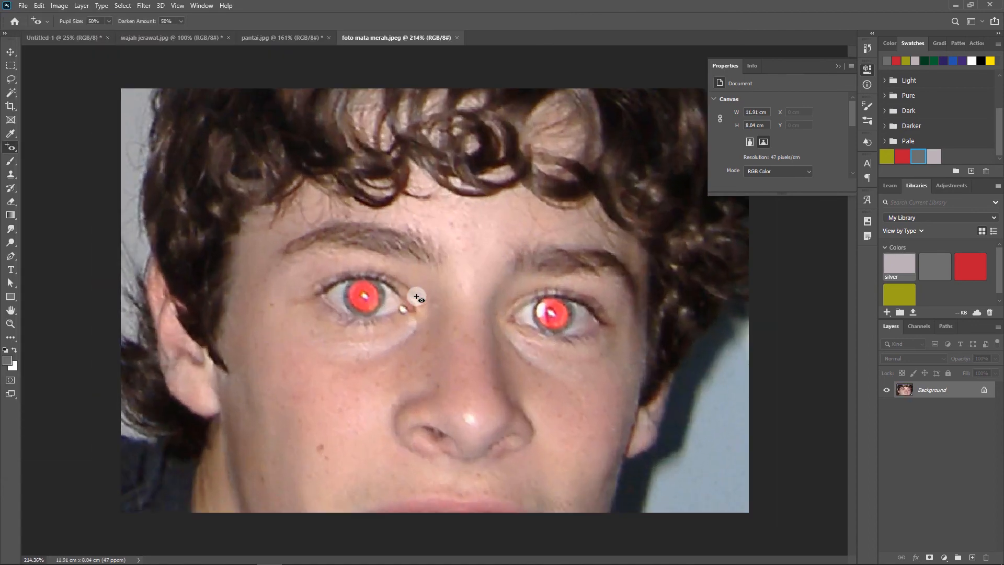
pyautogui.click(12, 147)
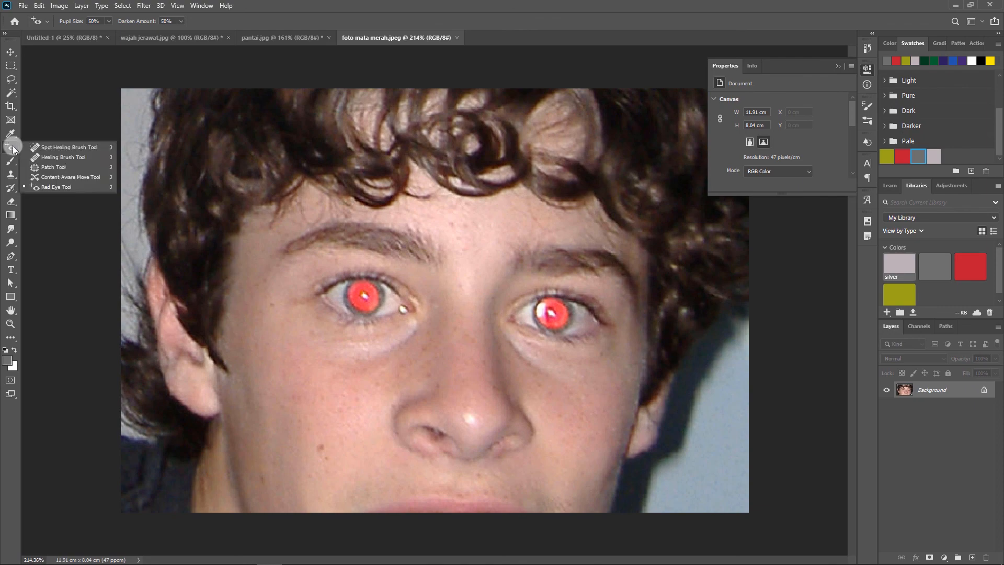
pyautogui.click(89, 189)
pyautogui.scroll(2, 364, 306)
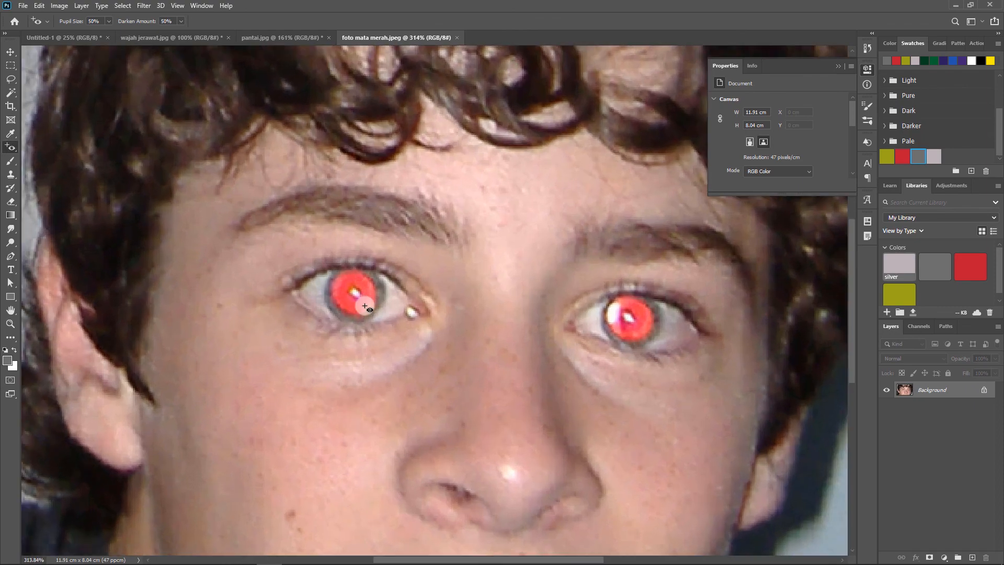
pyautogui.scroll(2, 368, 303)
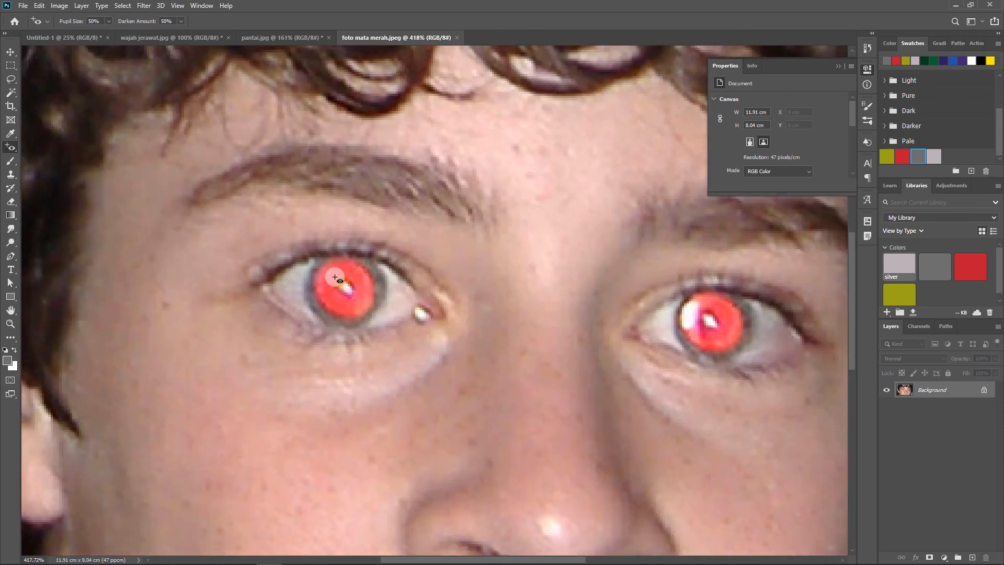
pyautogui.moveTo(304, 248); pyautogui.dragTo(380, 322)
pyautogui.moveTo(387, 328); pyautogui.dragTo(387, 328)
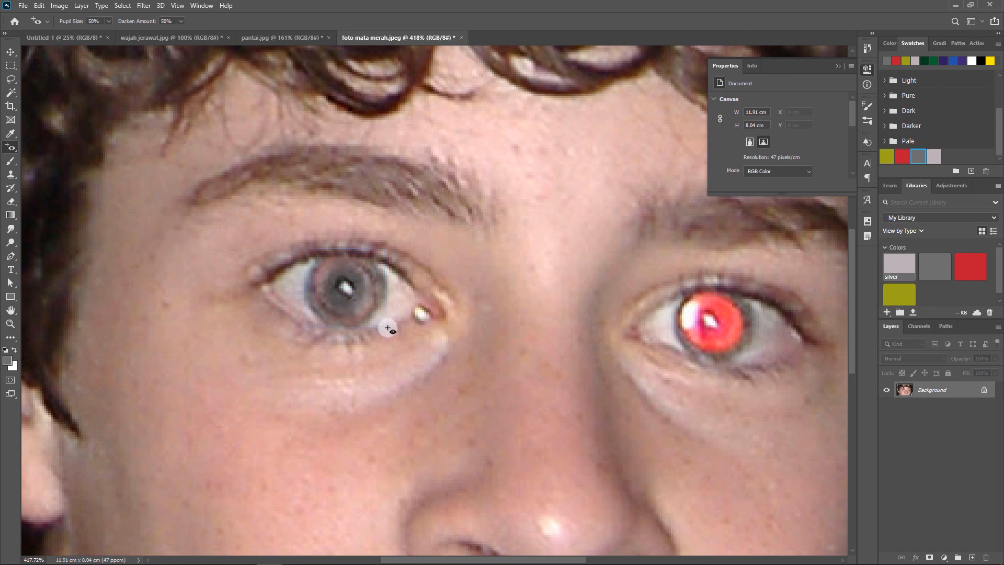
pyautogui.moveTo(302, 246); pyautogui.dragTo(387, 324)
# Step: Remove the red from the eye on the photo's right side by repeatedly enclosing its pupil with the Red Eye Tool until no red patches remain
pyautogui.moveTo(553, 559); pyautogui.dragTo(594, 560)
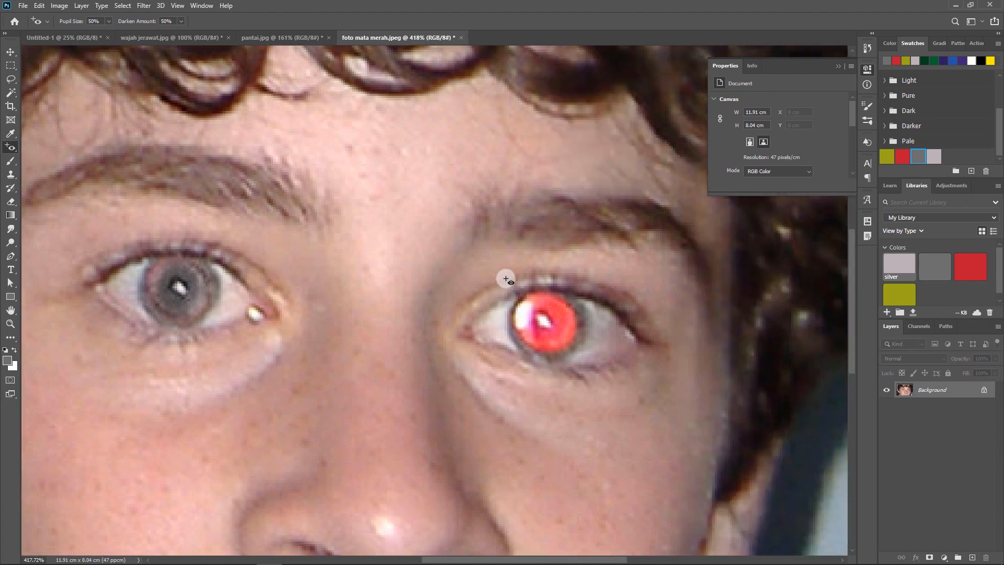
pyautogui.moveTo(507, 277); pyautogui.dragTo(588, 363)
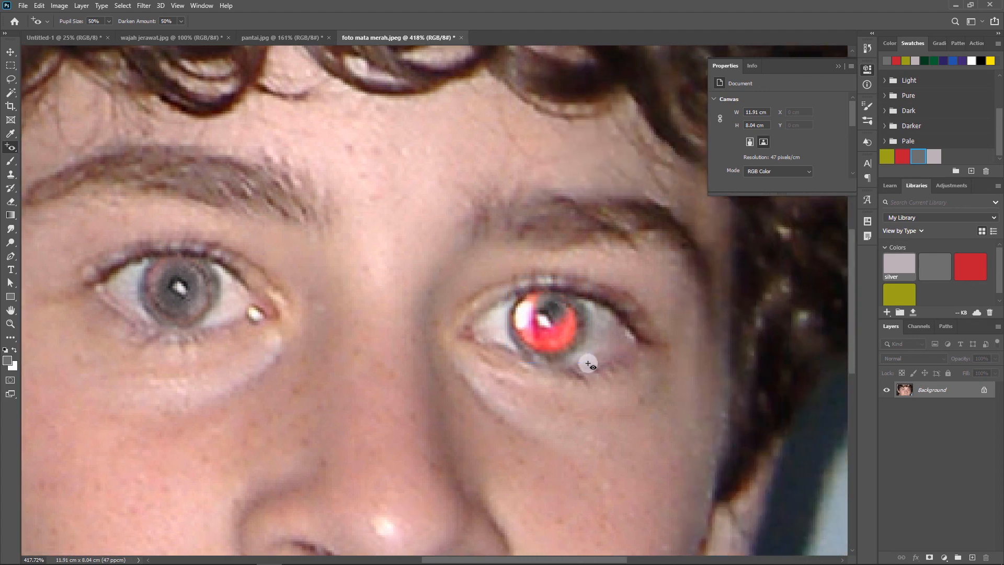
pyautogui.moveTo(500, 284); pyautogui.dragTo(577, 364)
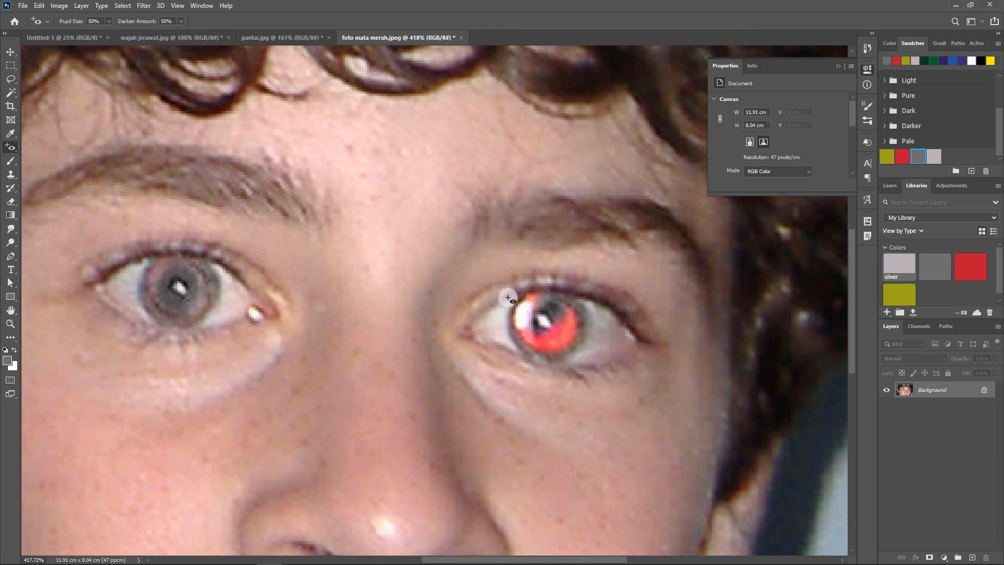
pyautogui.moveTo(499, 280); pyautogui.dragTo(579, 361)
pyautogui.moveTo(531, 288); pyautogui.dragTo(587, 369)
pyautogui.moveTo(516, 291); pyautogui.dragTo(582, 377)
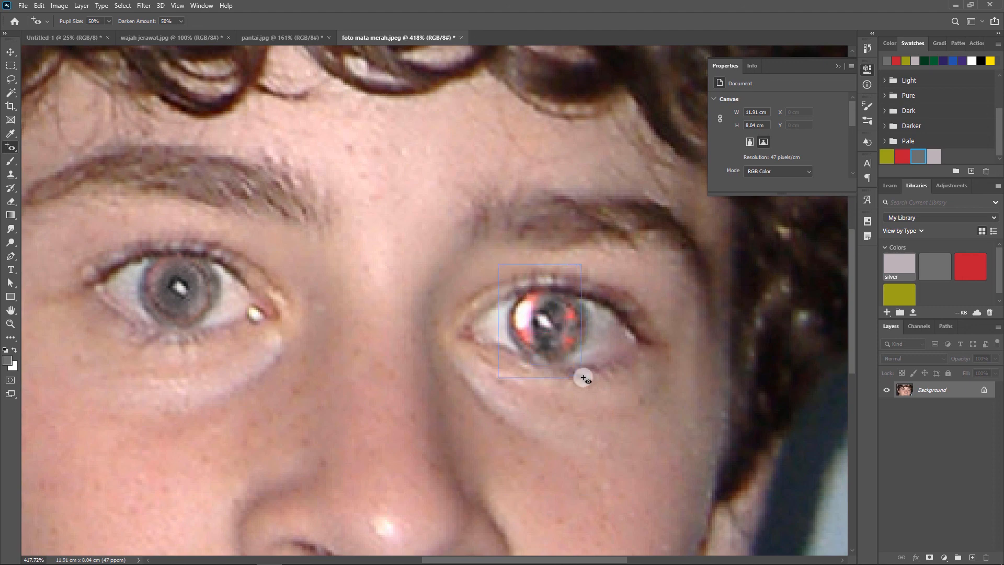
pyautogui.moveTo(509, 272); pyautogui.dragTo(572, 349)
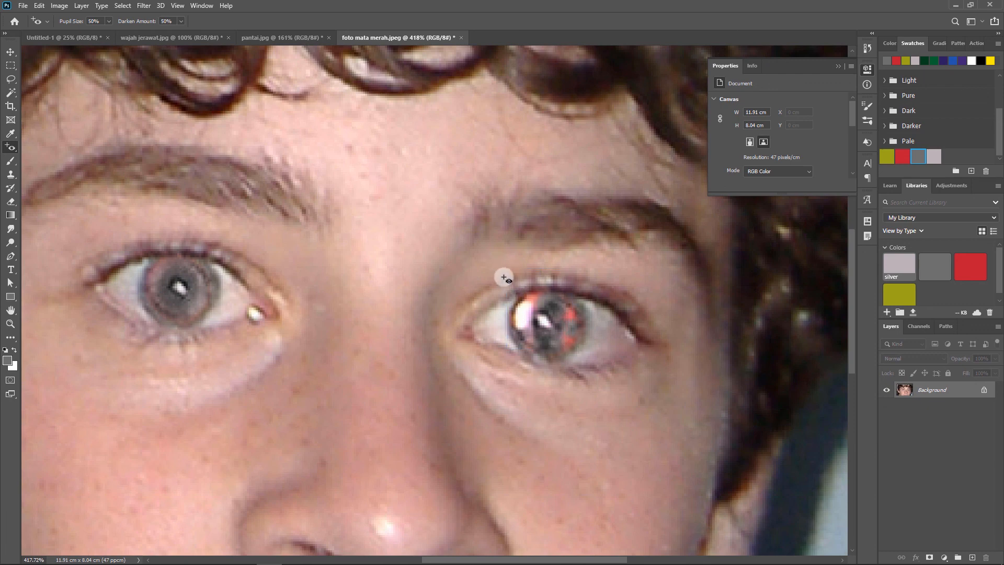
pyautogui.moveTo(504, 277); pyautogui.dragTo(542, 341)
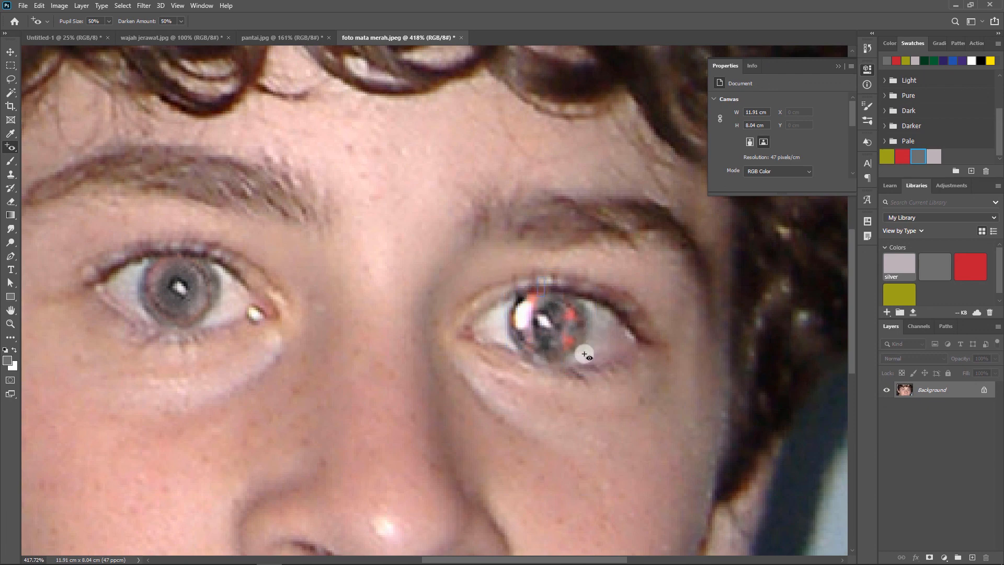
pyautogui.moveTo(513, 258); pyautogui.dragTo(604, 389)
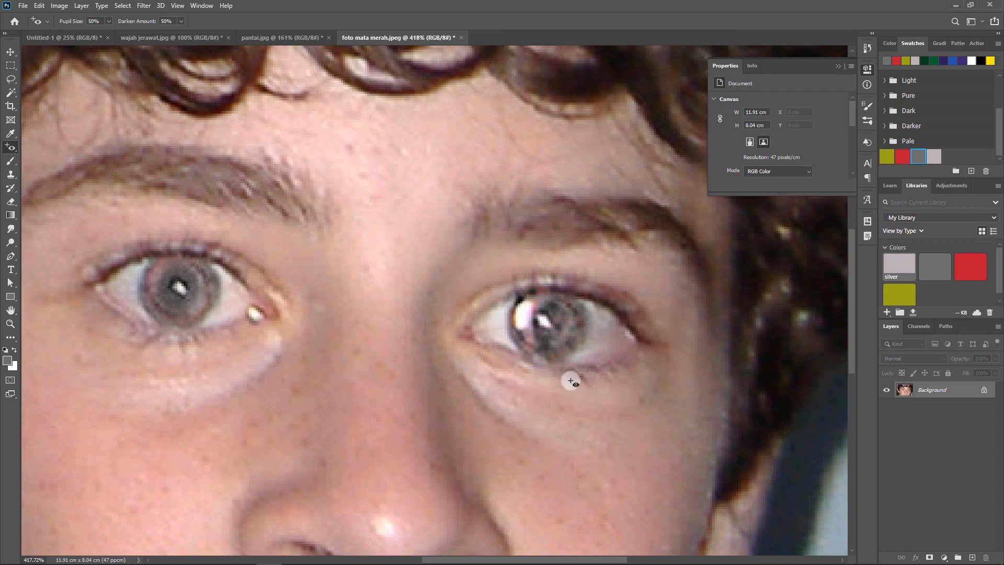
pyautogui.scroll(-5, 572, 381)
pyautogui.scroll(-3, 527, 346)
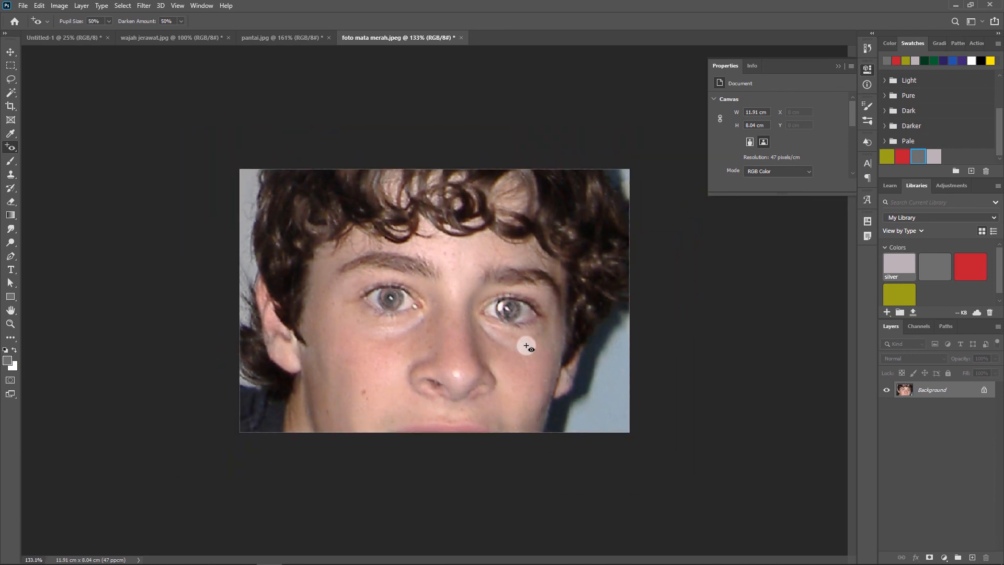
pyautogui.scroll(4, 527, 346)
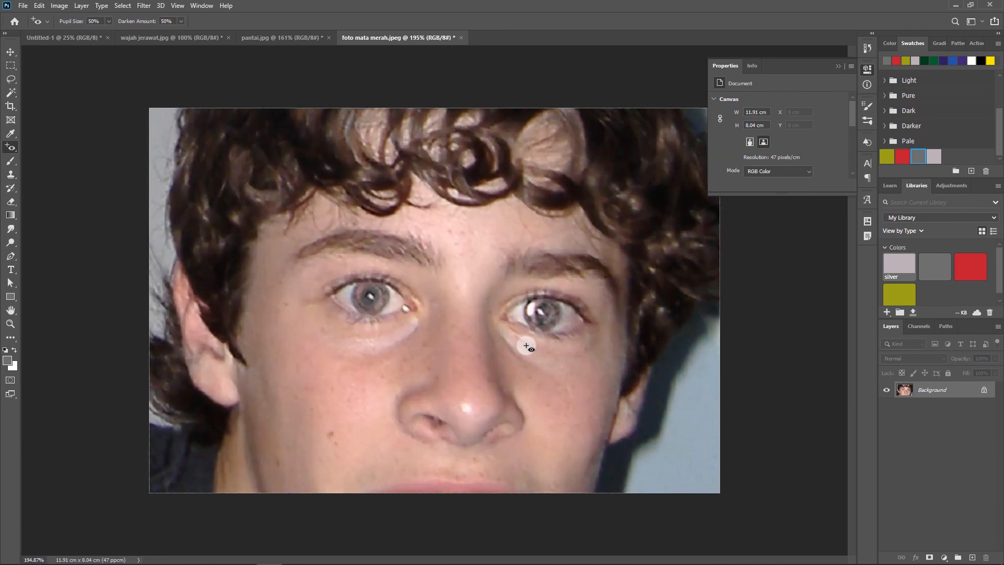
pyautogui.rightClick(15, 136)
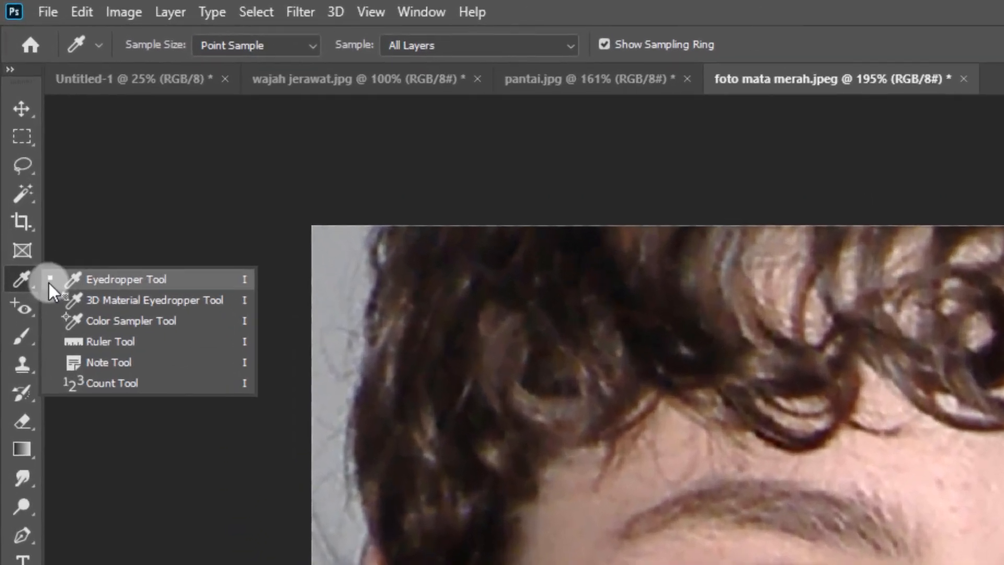
pyautogui.click(23, 134)
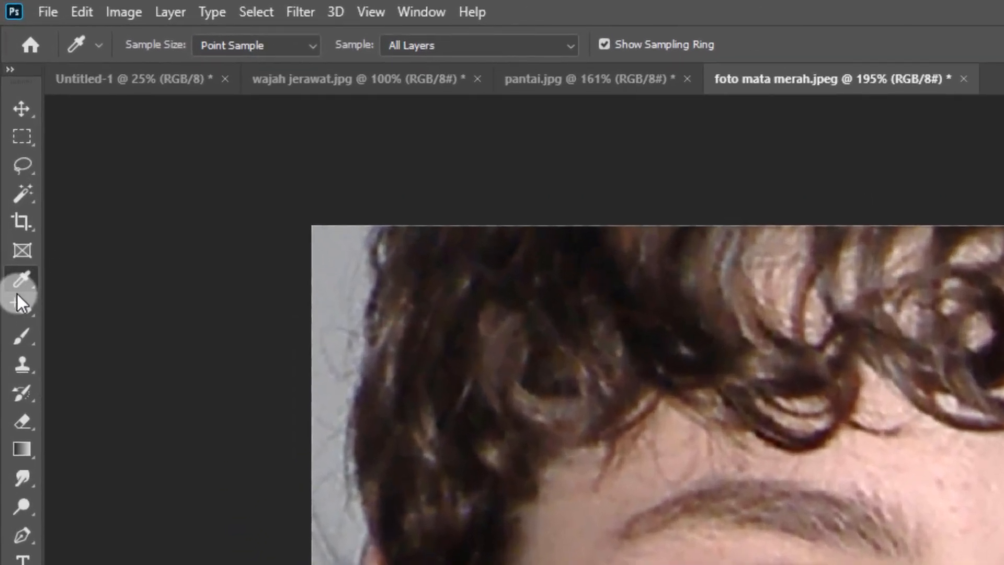
pyautogui.click(23, 303)
pyautogui.click(125, 390)
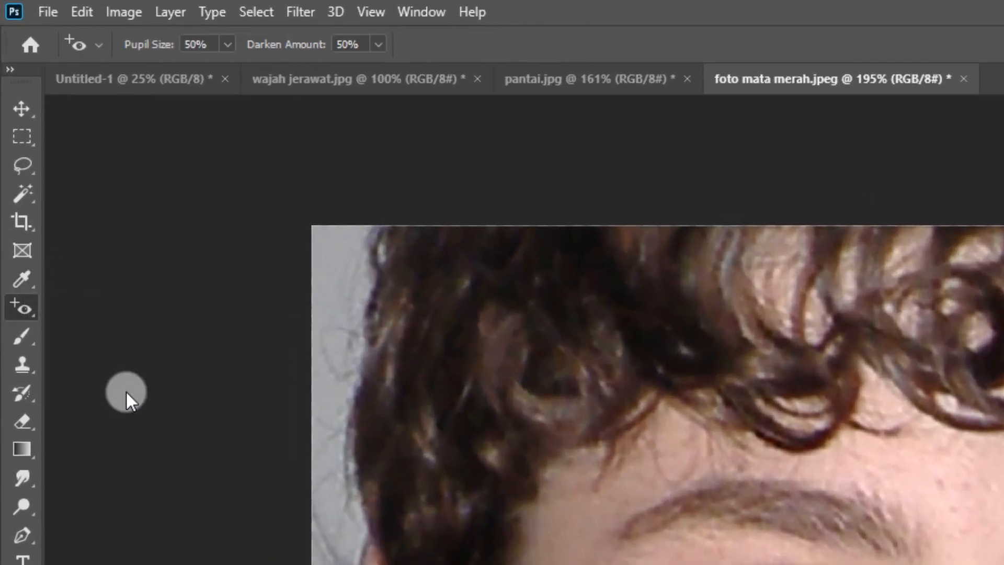